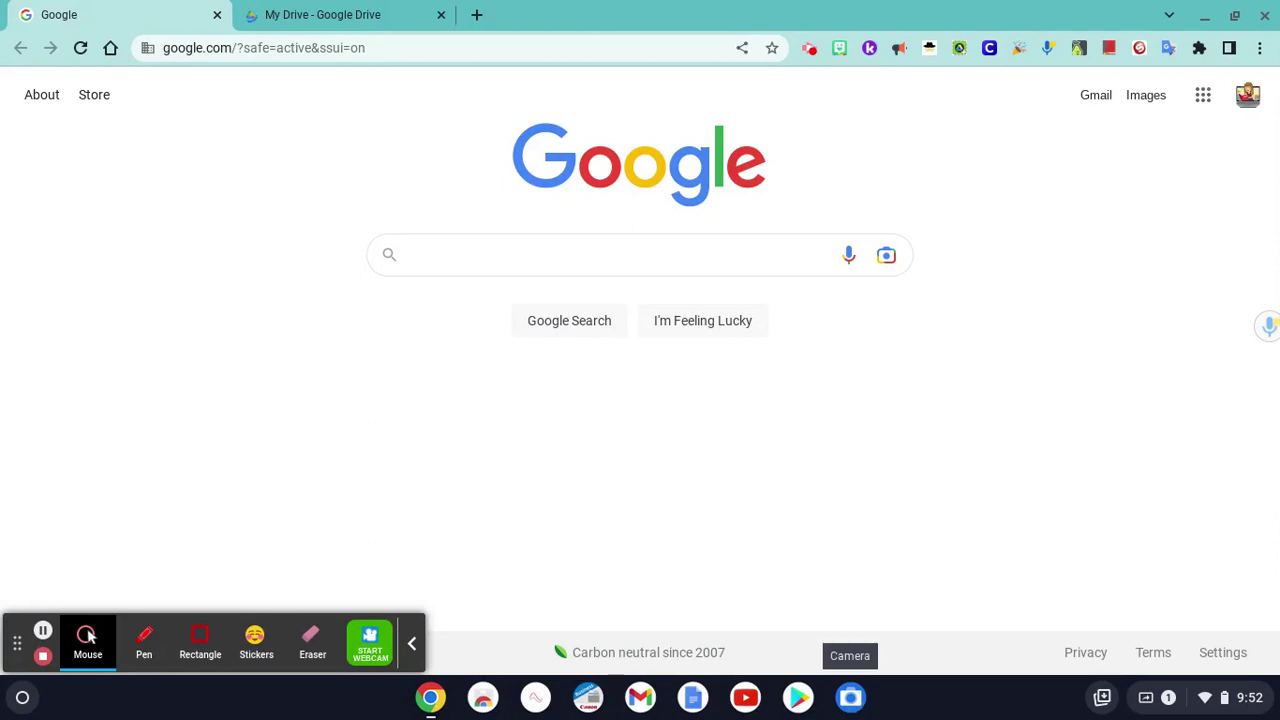
Step: Search the launcher for 'camera' and open the Camera app
{"action": "left_click", "coordinate": [21, 698]}
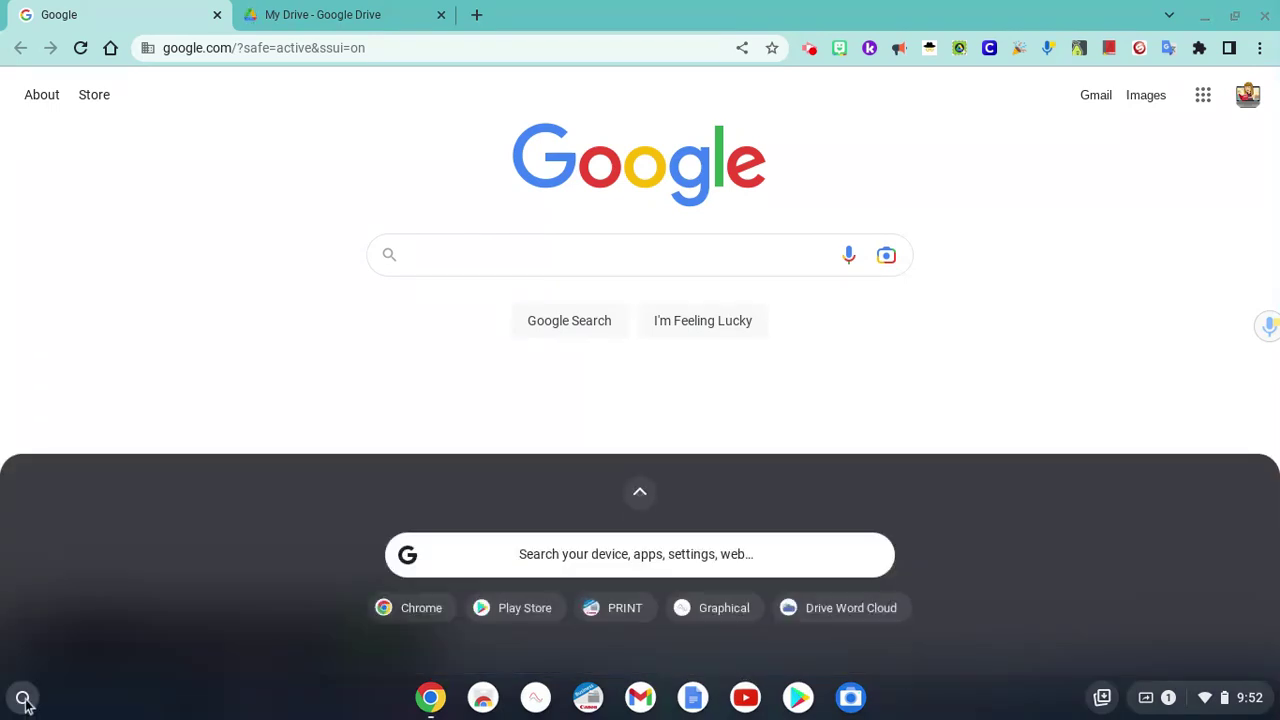
{"action": "left_click", "coordinate": [514, 557]}
{"action": "key", "text": "Escape"}
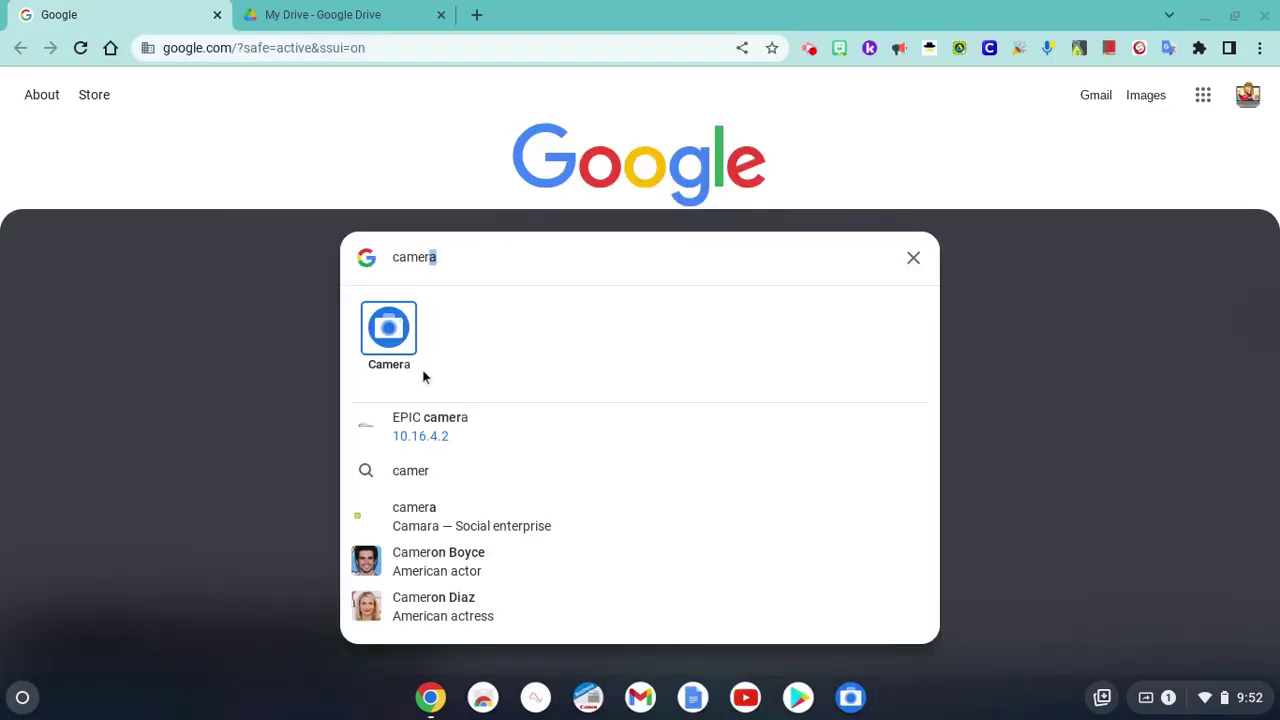
{"action": "left_click", "coordinate": [391, 335]}
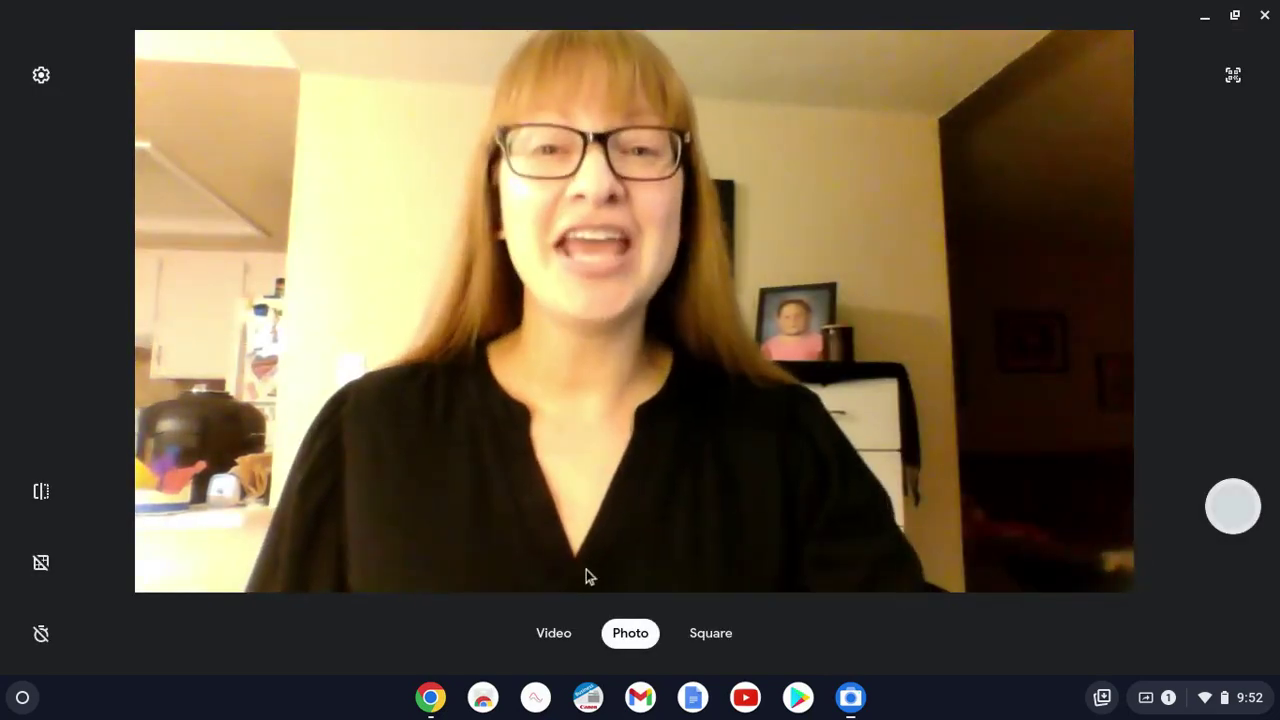
Step: Switch Camera to Video mode, toggle the mic off and back on, and start recording
{"action": "left_click", "coordinate": [561, 639]}
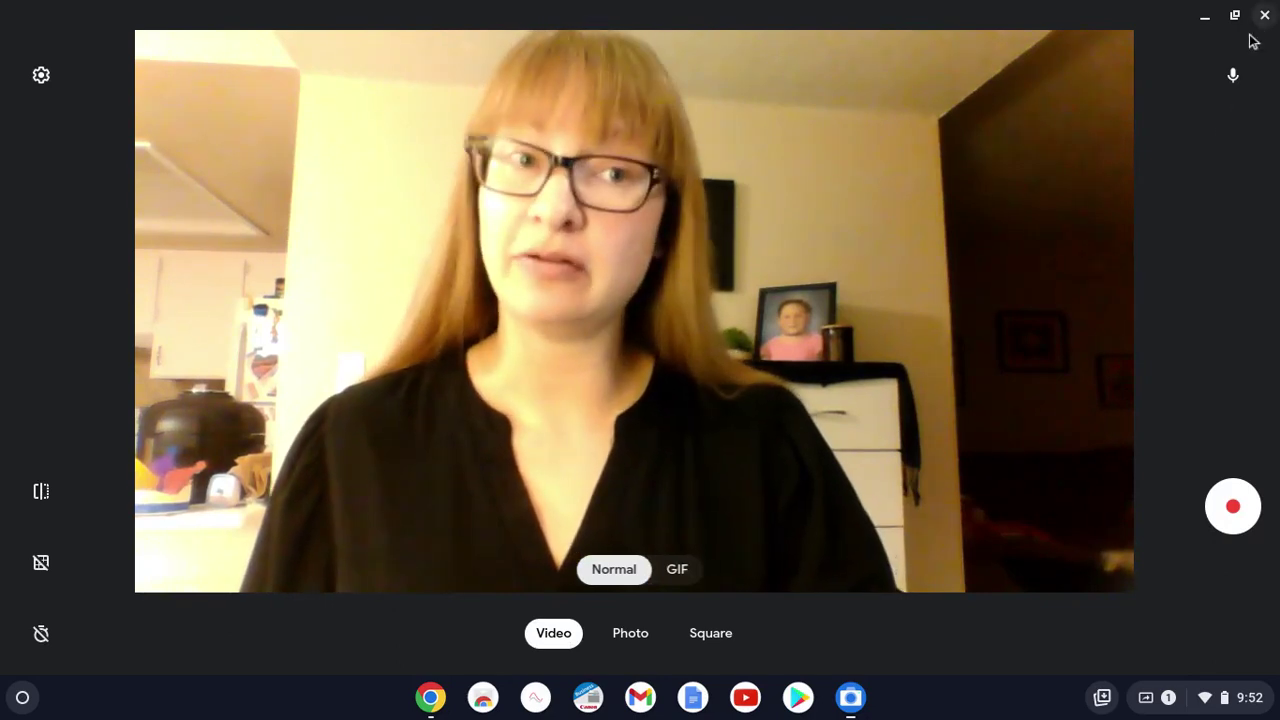
{"action": "left_click", "coordinate": [1233, 80]}
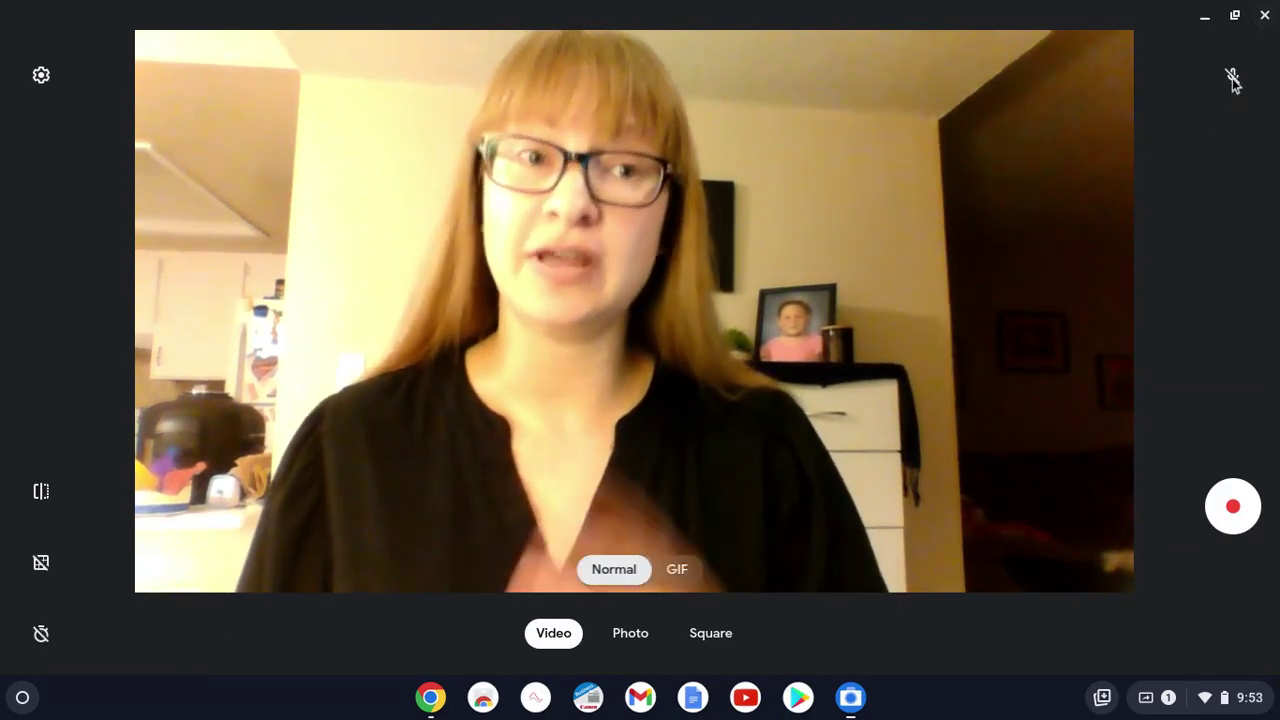
{"action": "left_click", "coordinate": [1233, 80]}
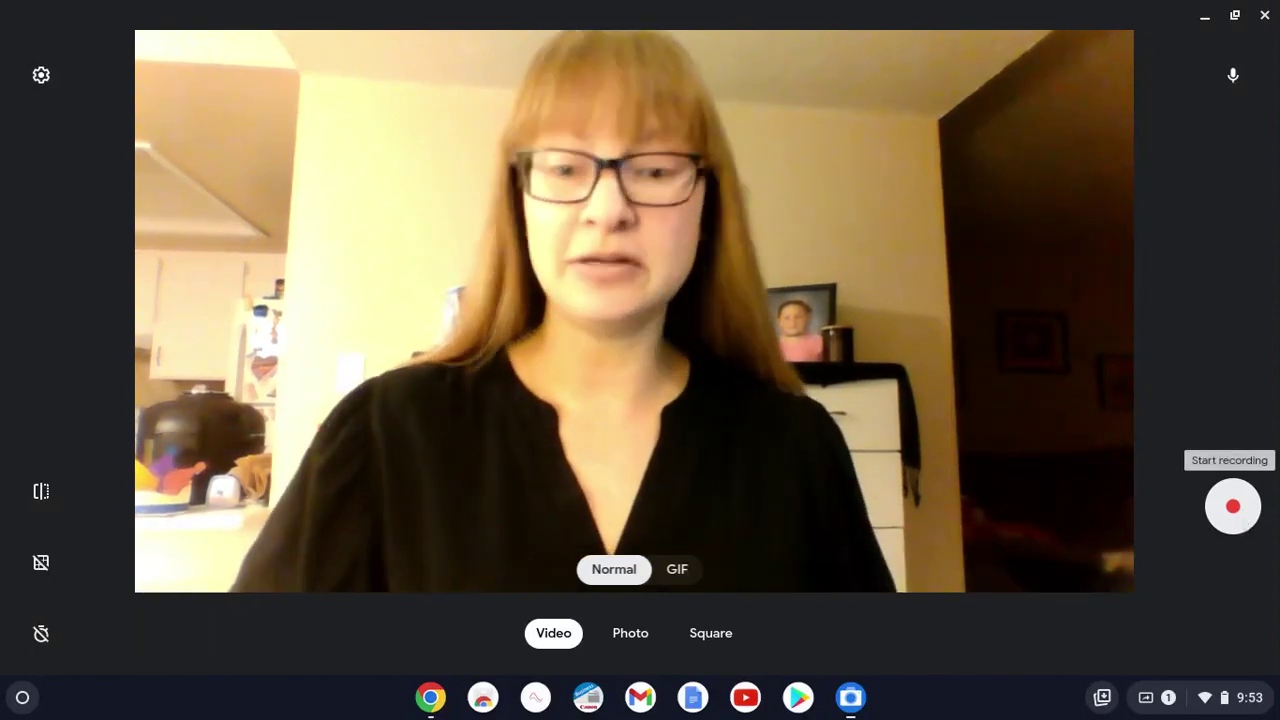
{"action": "left_click", "coordinate": [1243, 521]}
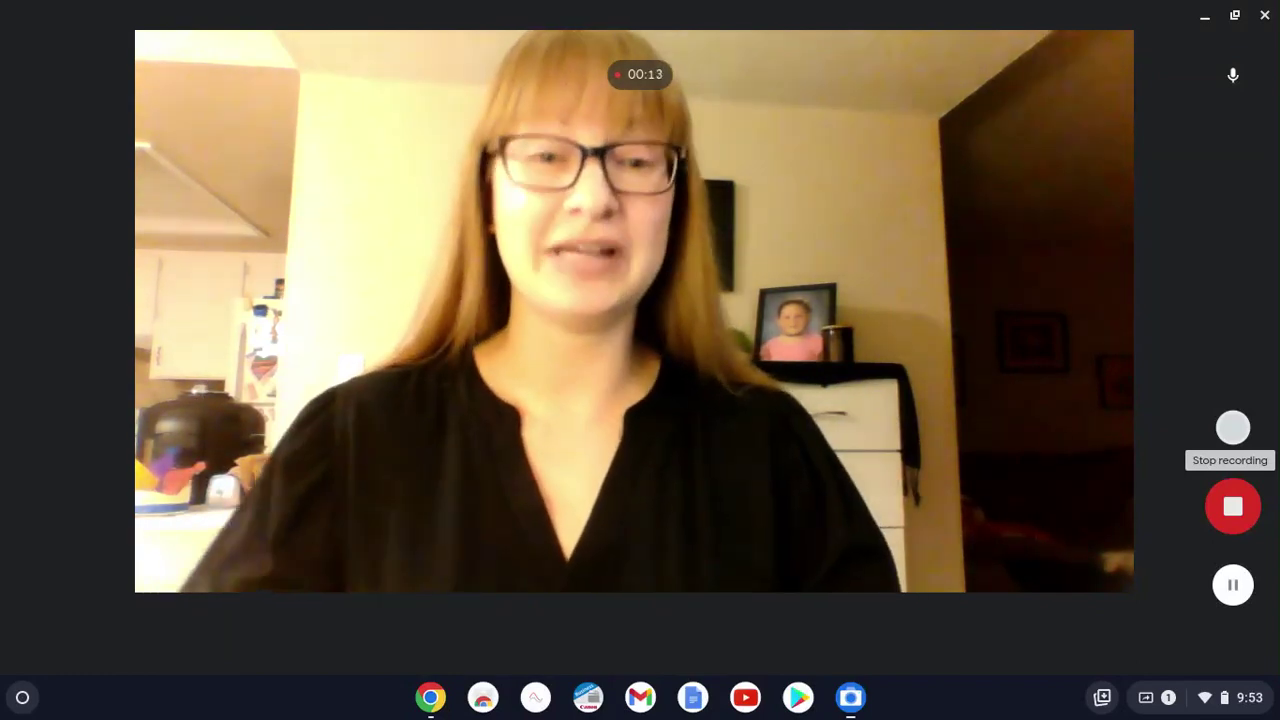
Step: Stop the webcam recording so the clip is saved
{"action": "left_click", "coordinate": [1233, 507]}
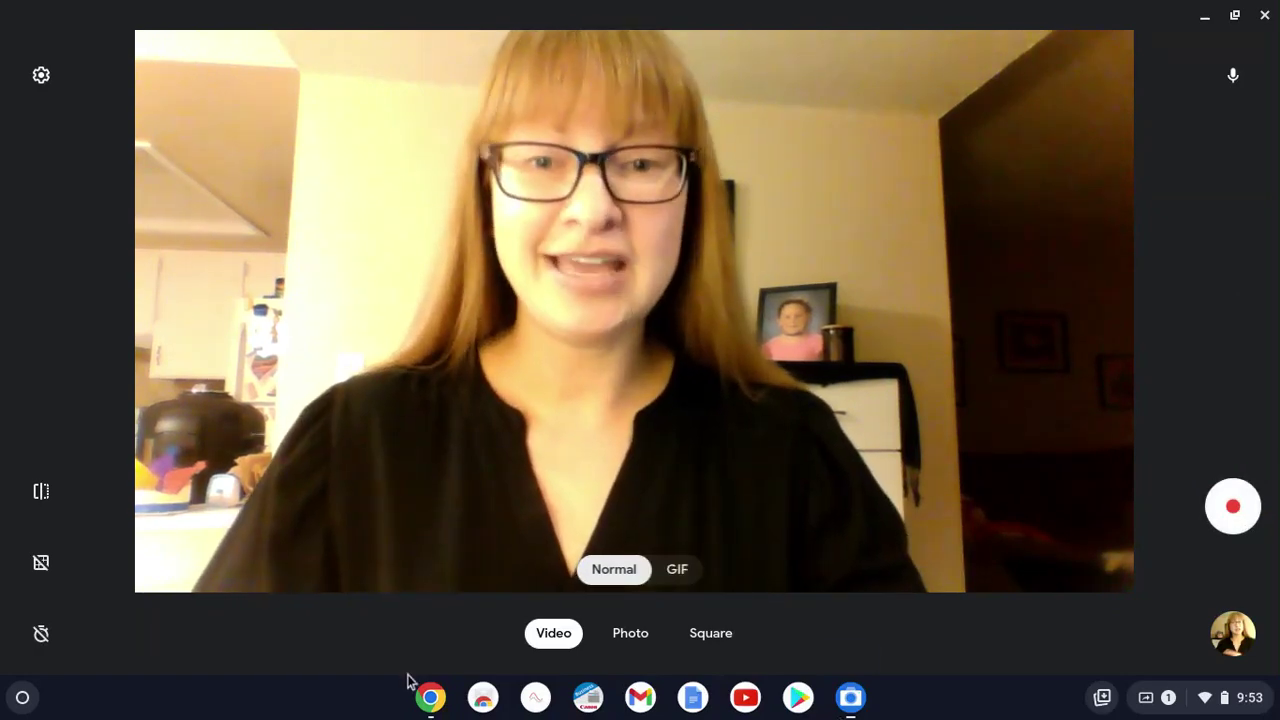
Step: Show My Drive in Chrome, then open the Files app through a launcher search for 'file'
{"action": "left_click", "coordinate": [430, 697]}
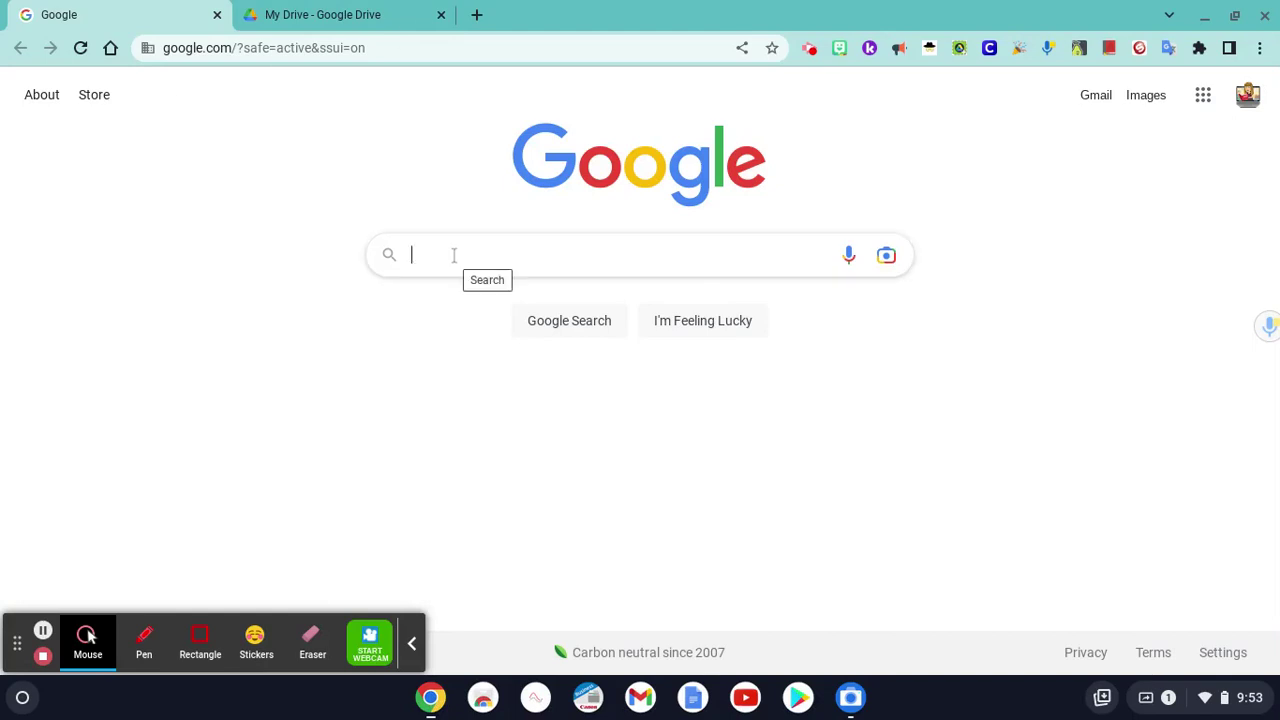
{"action": "left_click", "coordinate": [370, 18]}
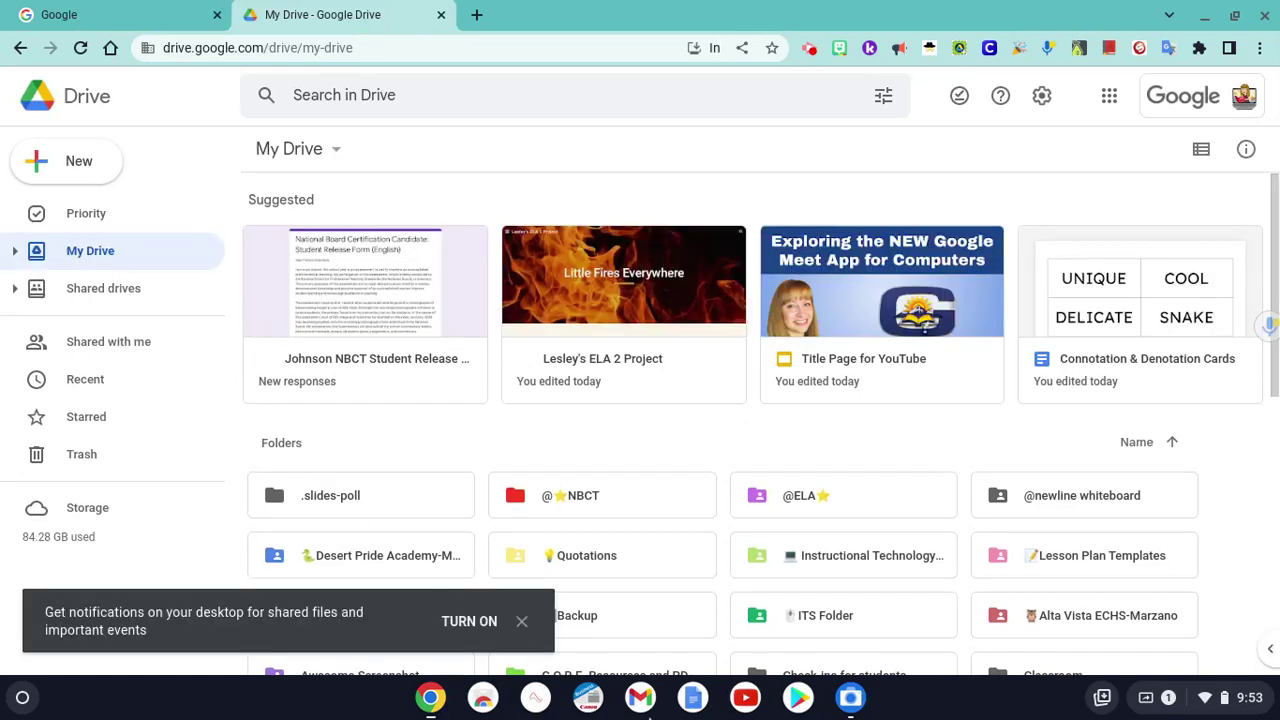
{"action": "left_click", "coordinate": [23, 699]}
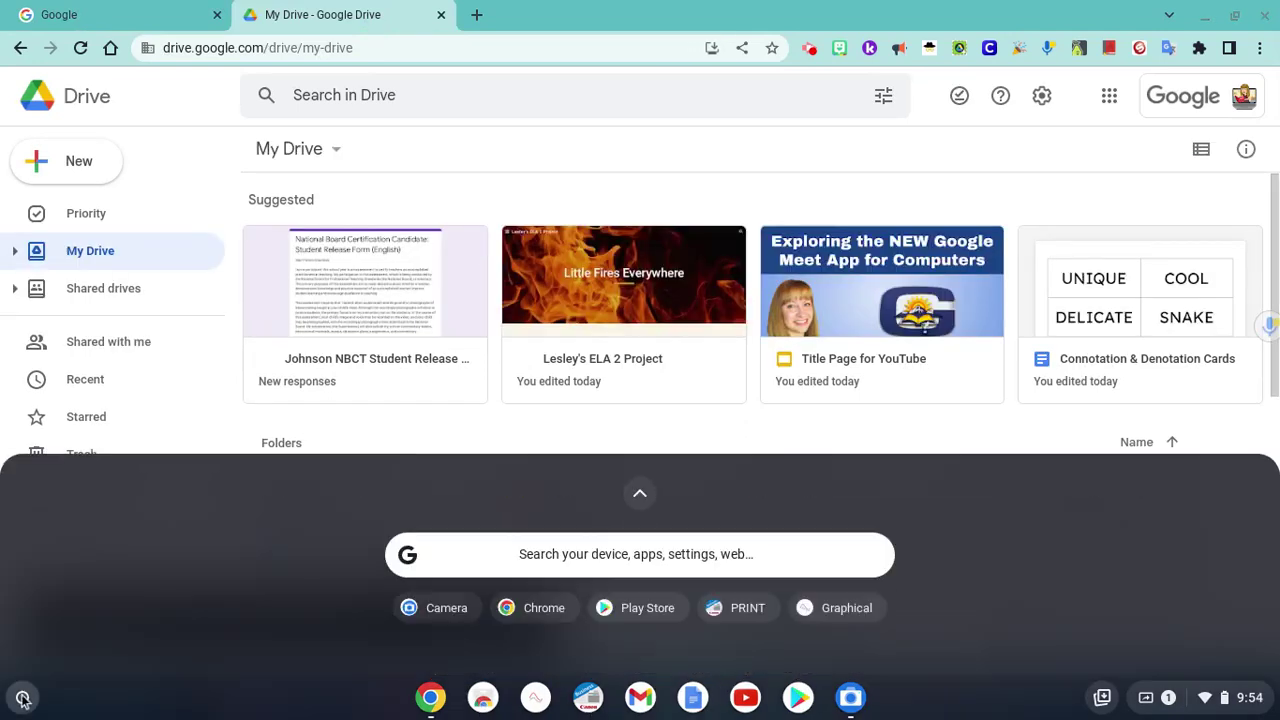
{"action": "left_click", "coordinate": [548, 551]}
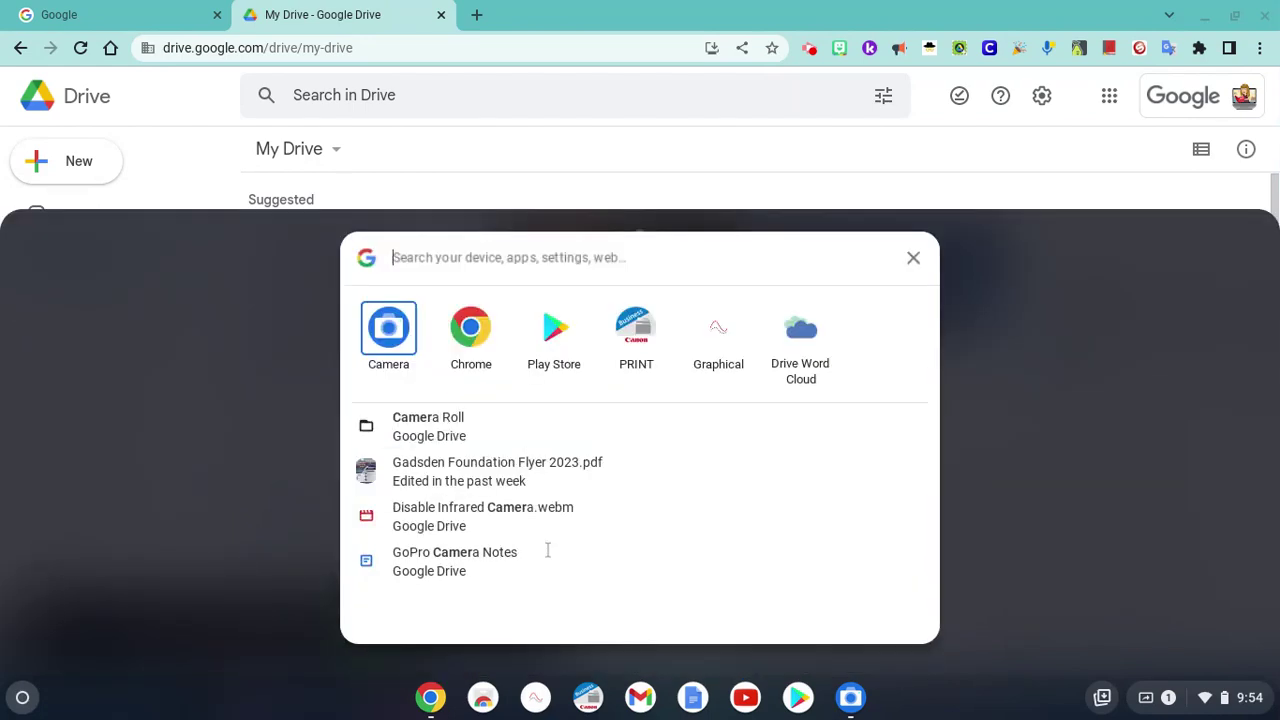
{"action": "type", "text": "file"}
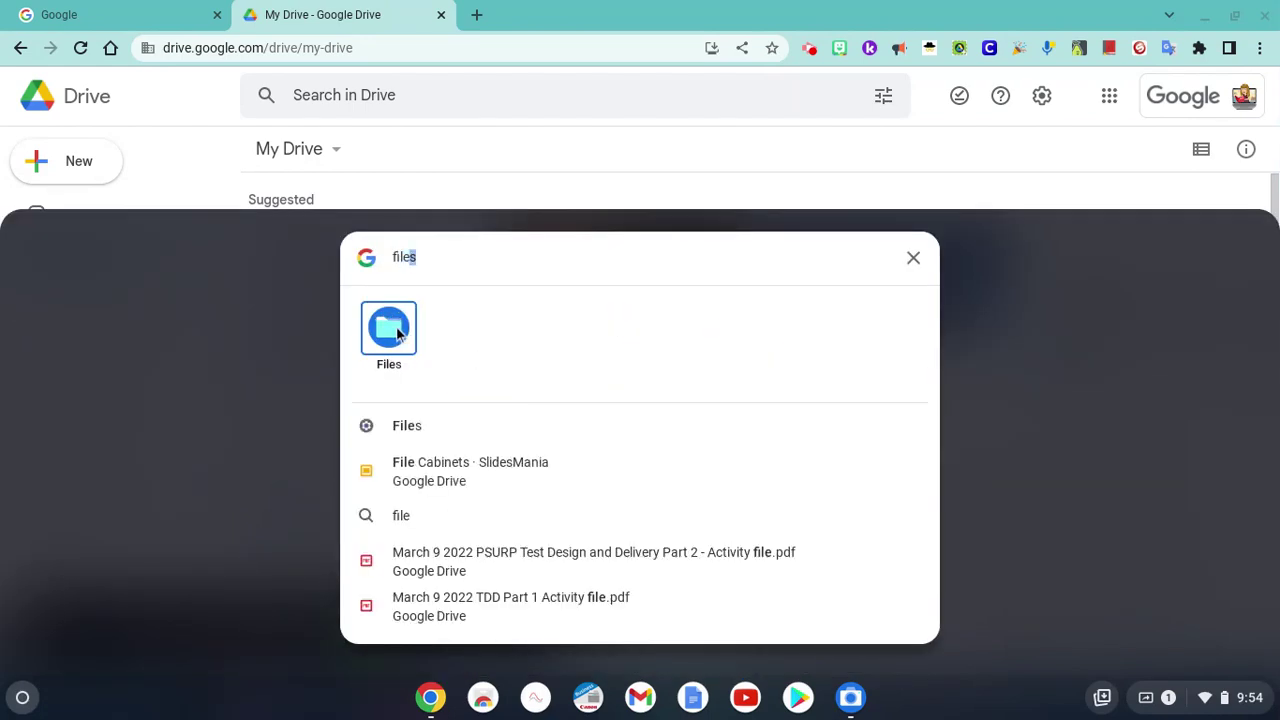
{"action": "left_click", "coordinate": [390, 330]}
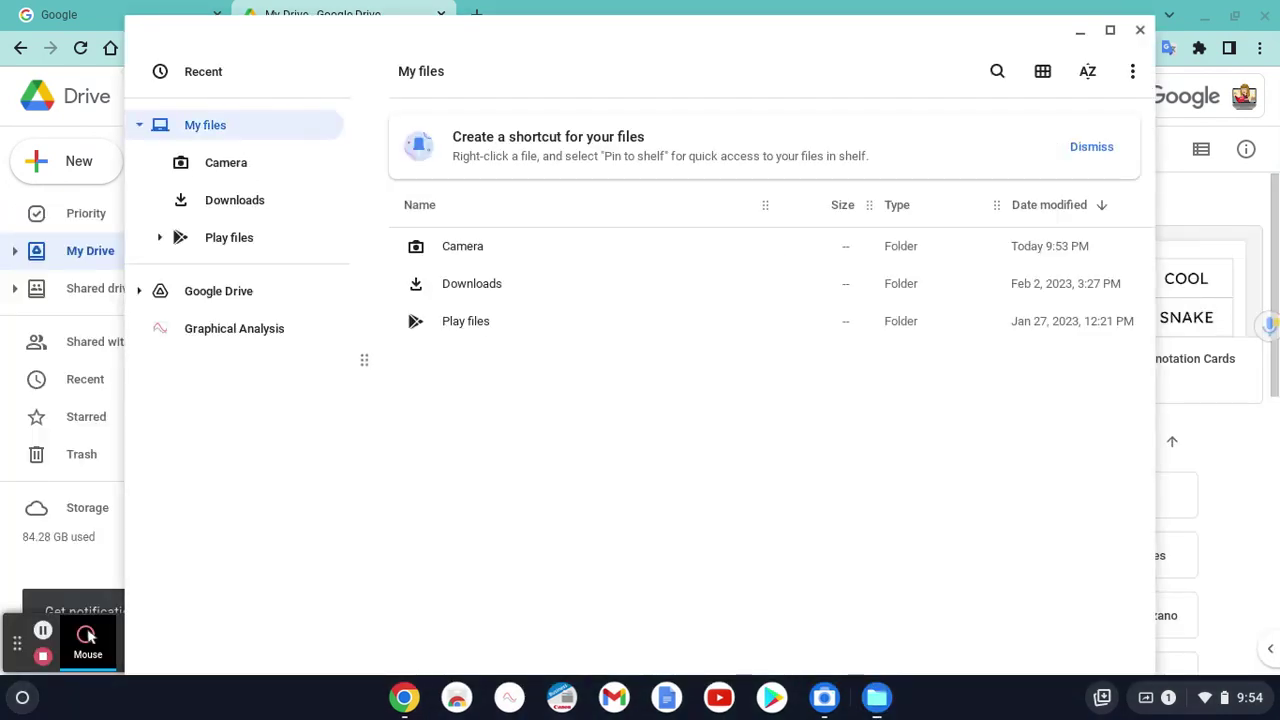
Step: Drag VID_20230205_215316.mp4 from the Camera folder into My Drive
{"action": "left_click", "coordinate": [228, 164]}
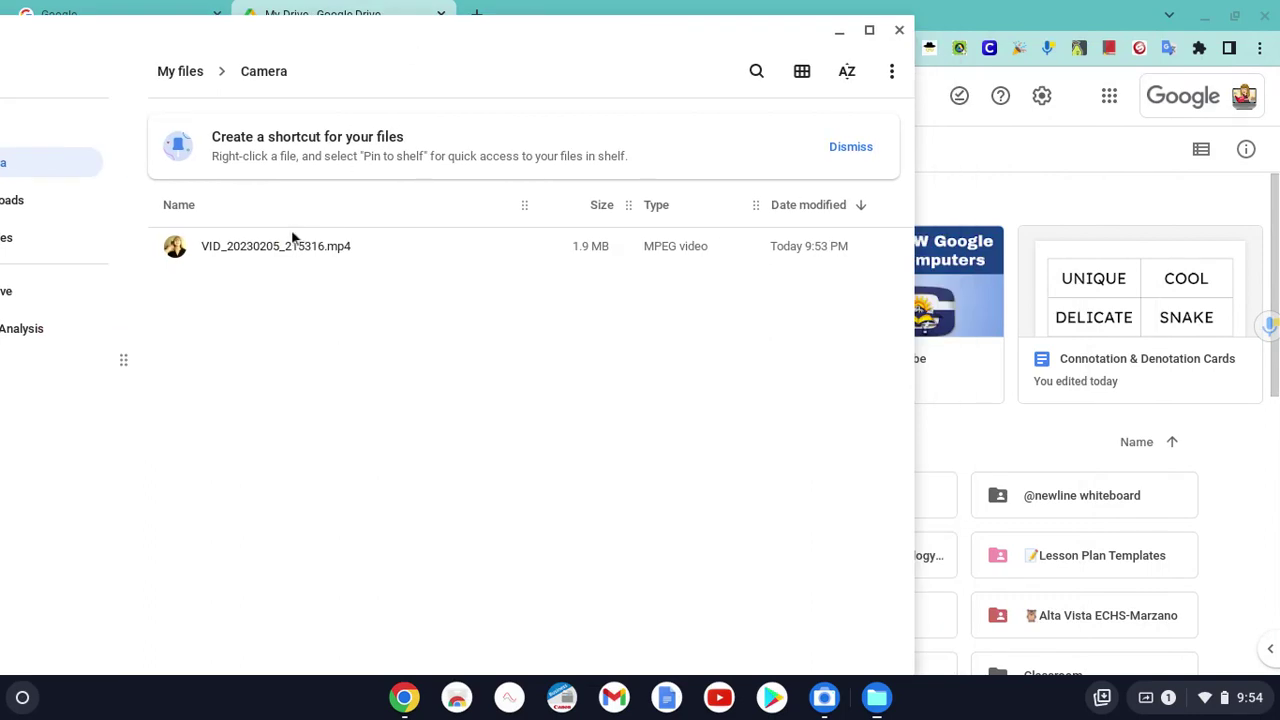
{"action": "left_click_drag", "start_coordinate": [288, 250], "coordinate": [1030, 464]}
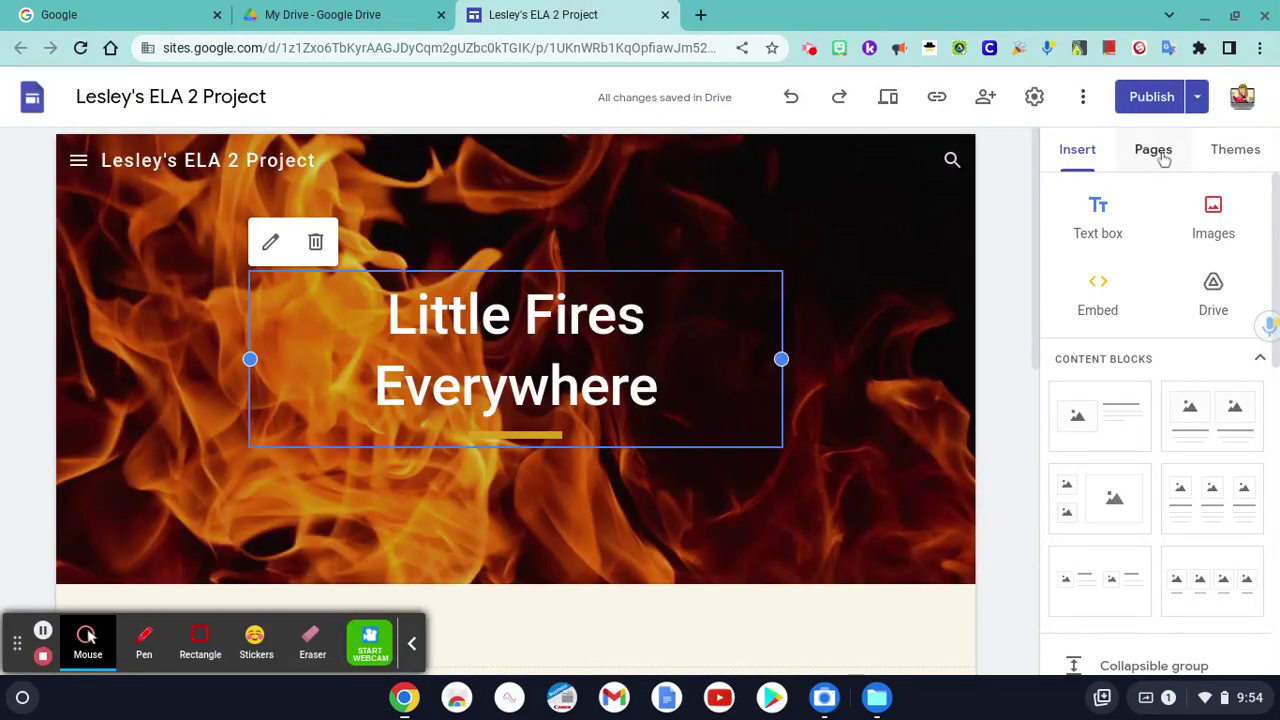
Step: Open the Week 2 page under Blog from the site's Pages panel
{"action": "left_click", "coordinate": [1163, 160]}
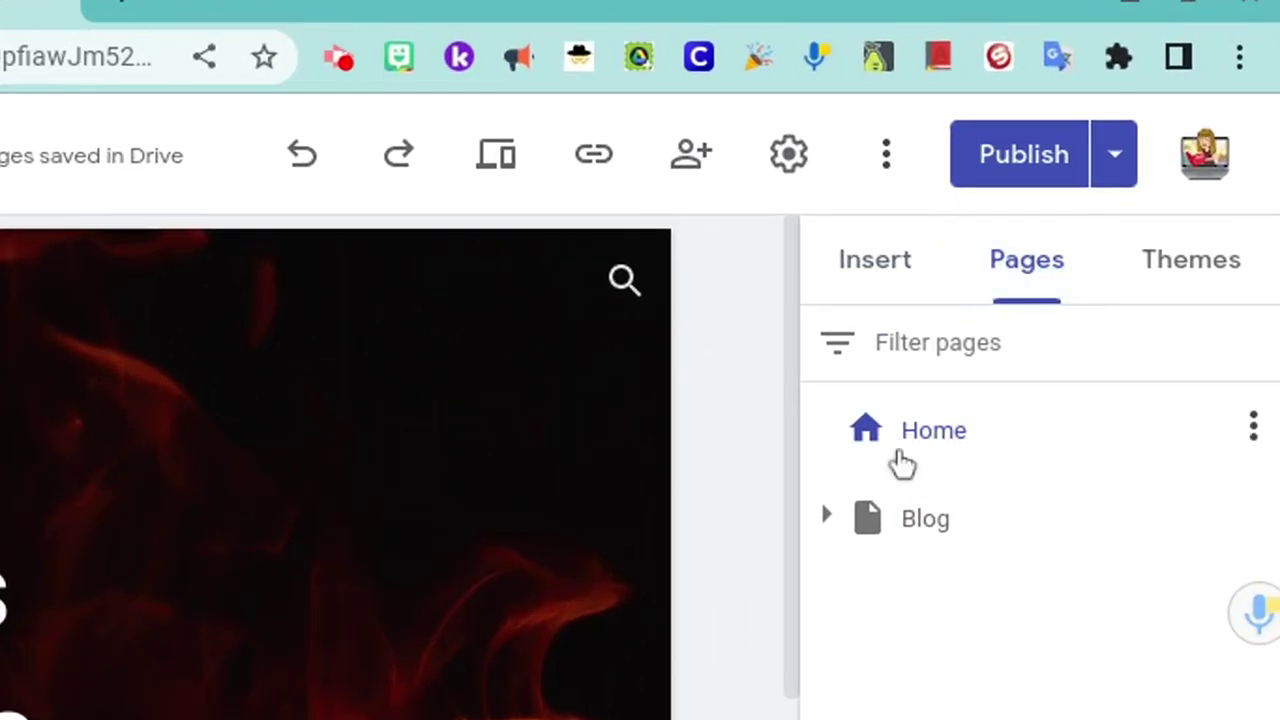
{"action": "left_click", "coordinate": [832, 516]}
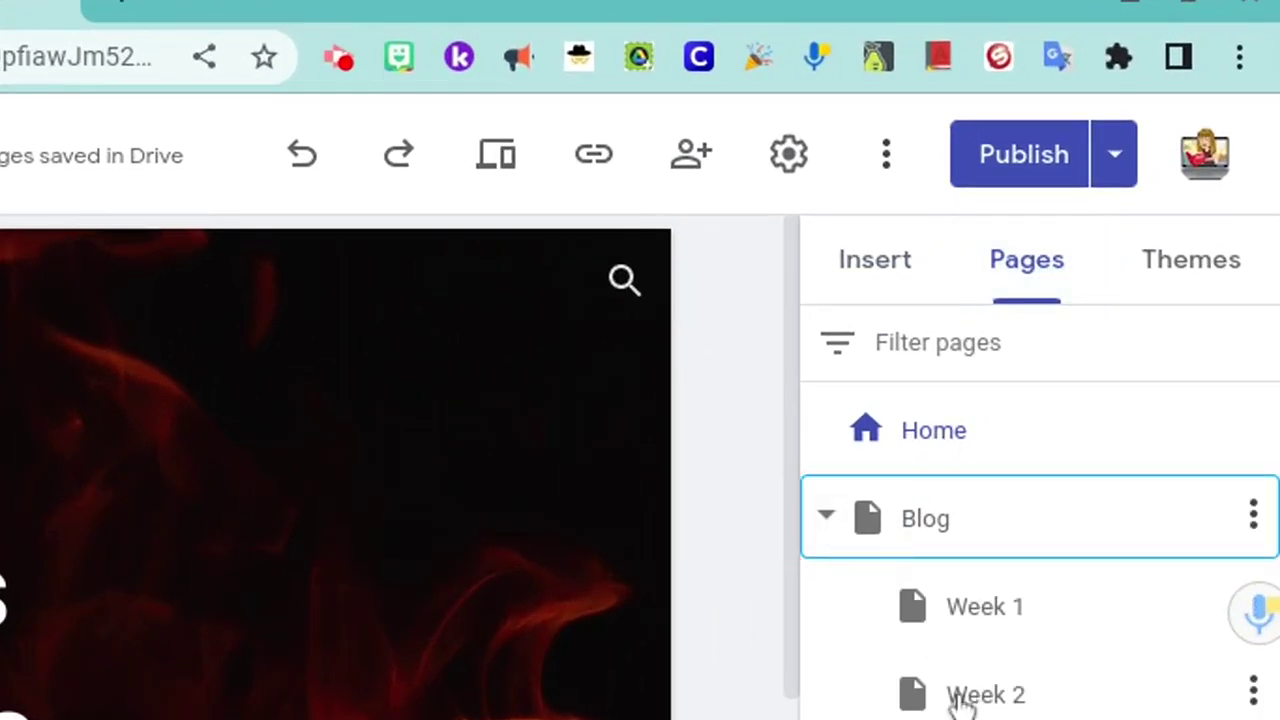
{"action": "left_click", "coordinate": [960, 700]}
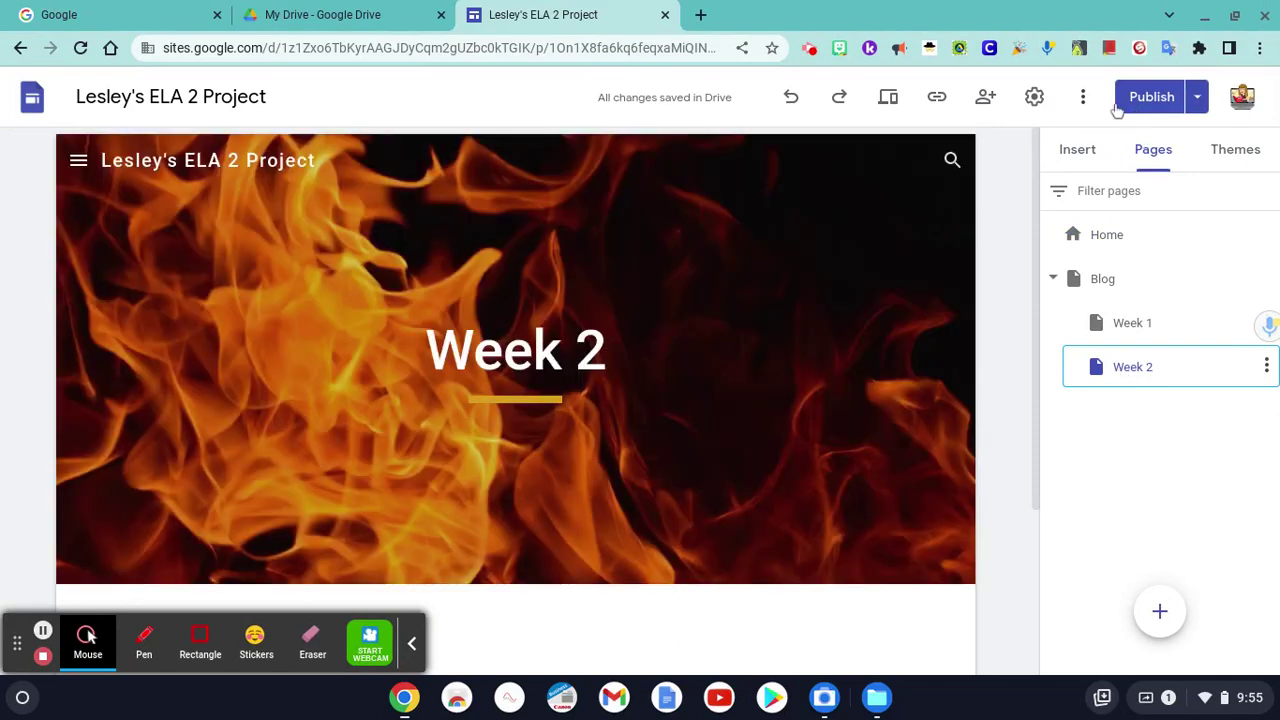
Step: Insert VID_20230205_215316.mp4 from Drive via a 'vid' search and drag it to the page centre
{"action": "left_click", "coordinate": [1079, 152]}
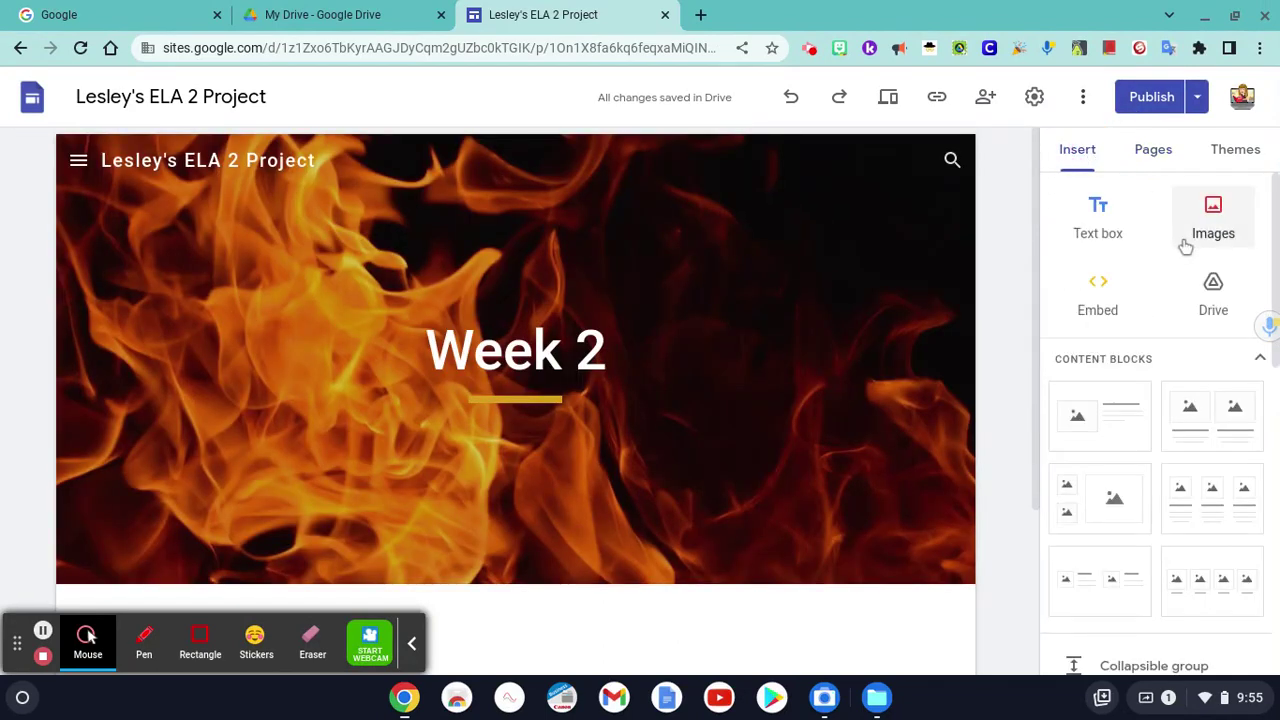
{"action": "left_click", "coordinate": [1211, 287]}
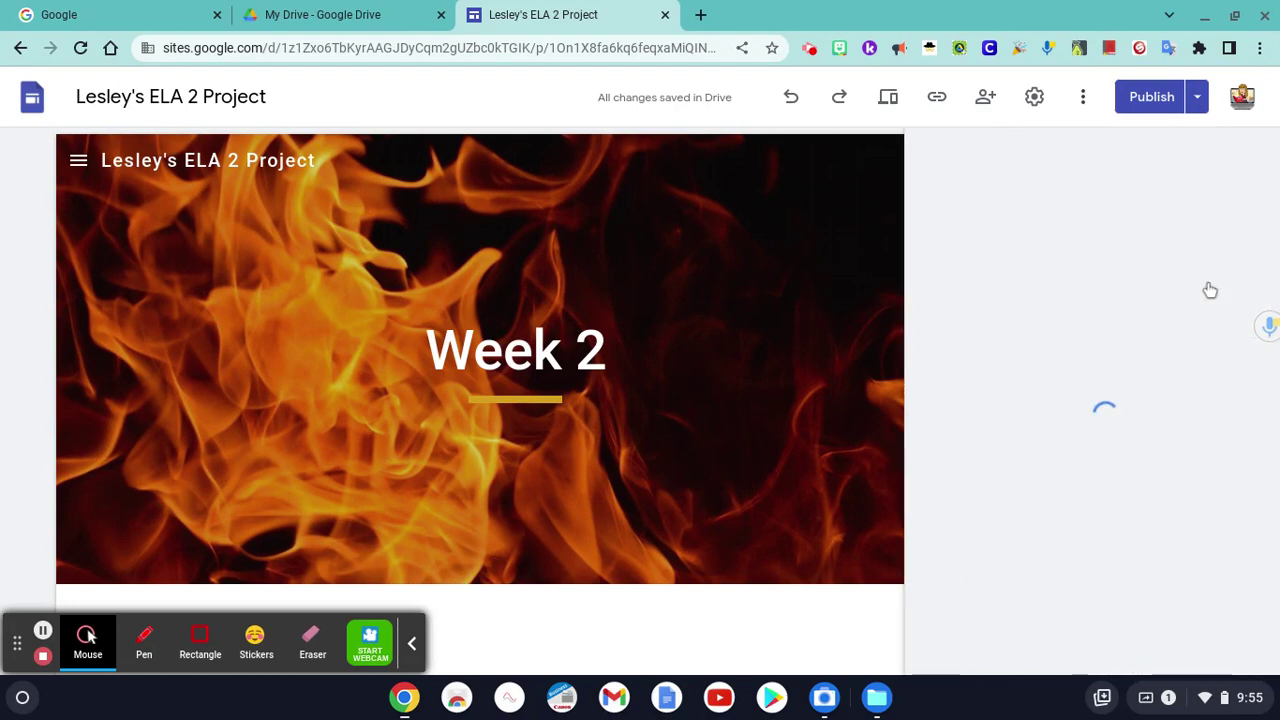
{"action": "left_click", "coordinate": [1211, 157]}
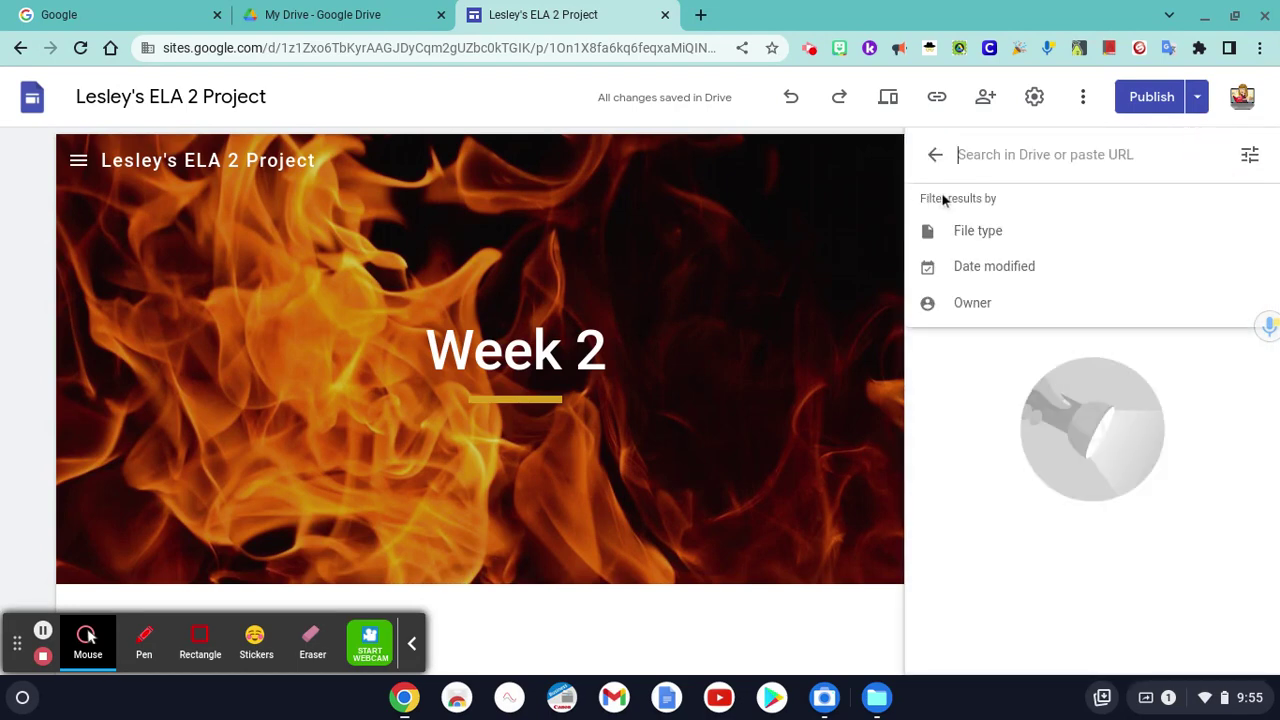
{"action": "type", "text": "vid"}
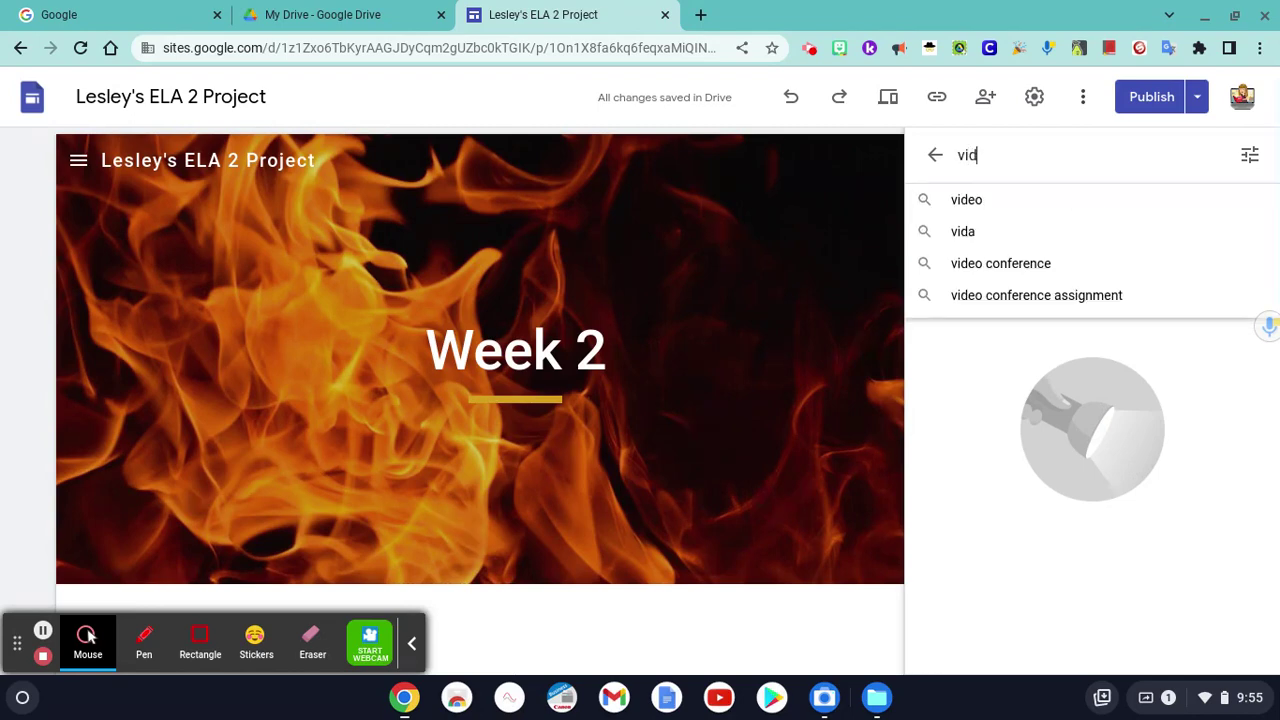
{"action": "key", "text": "Return"}
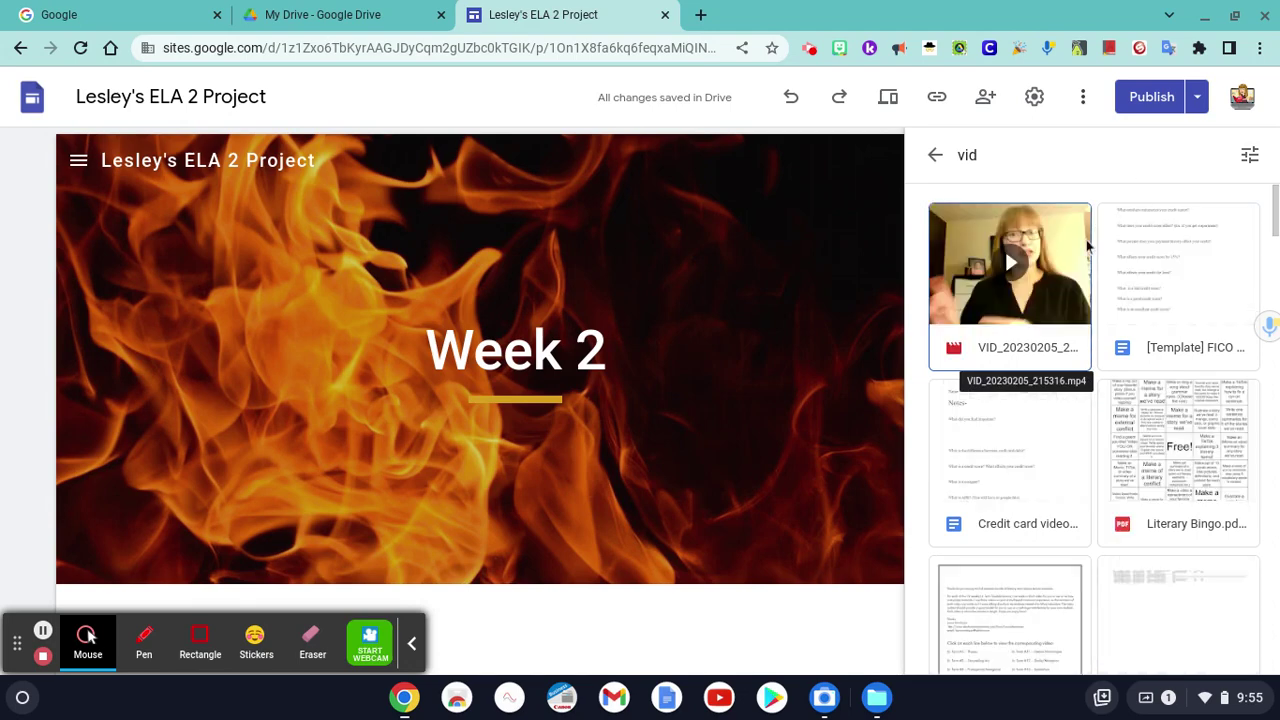
{"action": "left_click", "coordinate": [1063, 283]}
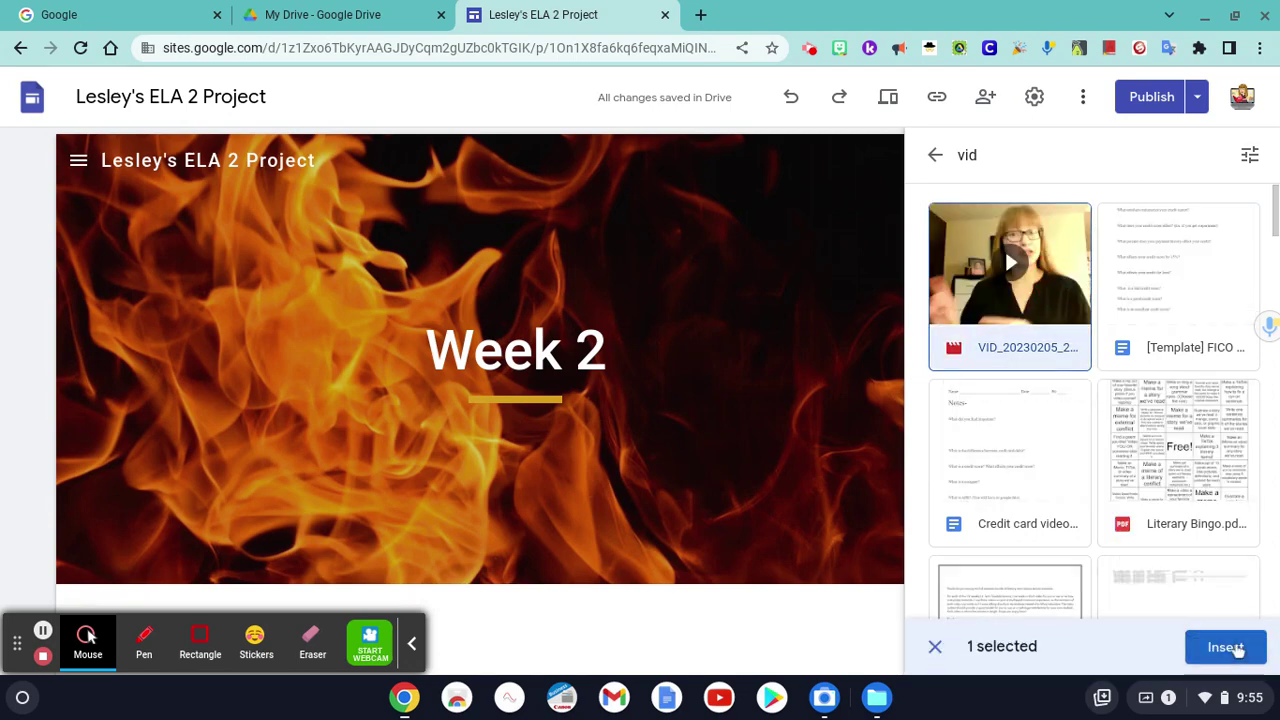
{"action": "left_click", "coordinate": [1225, 647]}
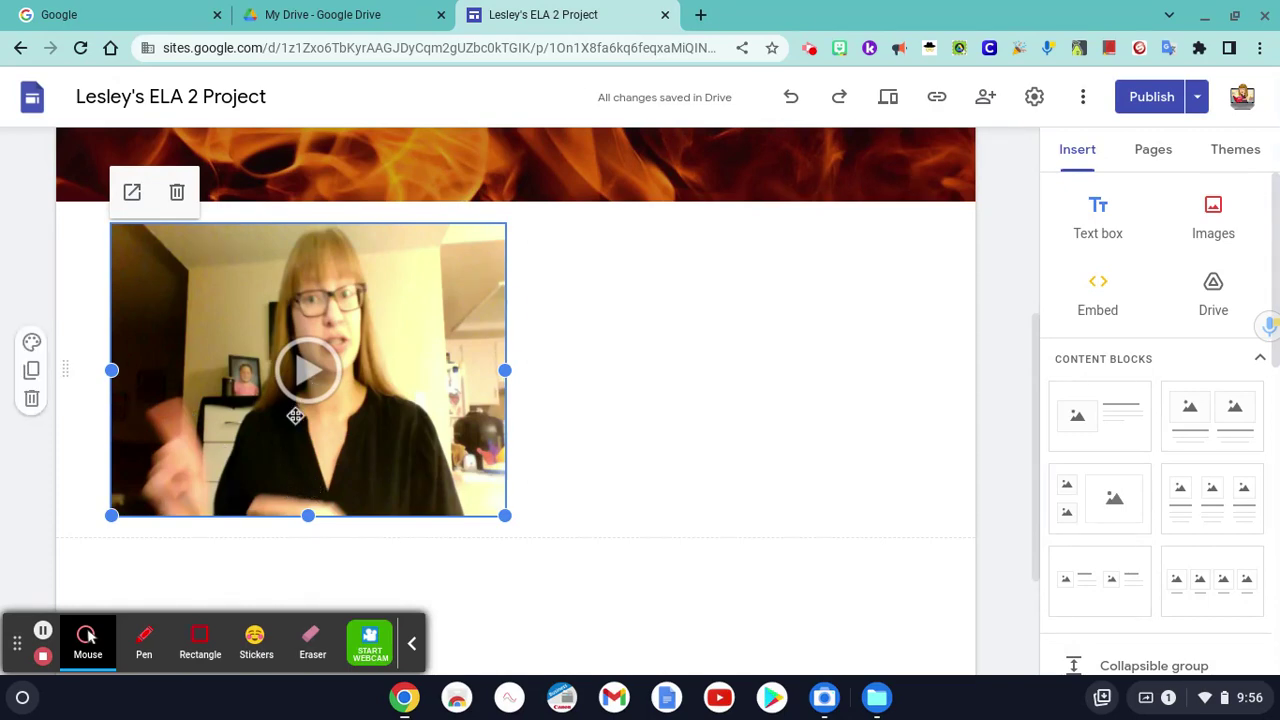
{"action": "left_click_drag", "start_coordinate": [294, 418], "coordinate": [549, 363]}
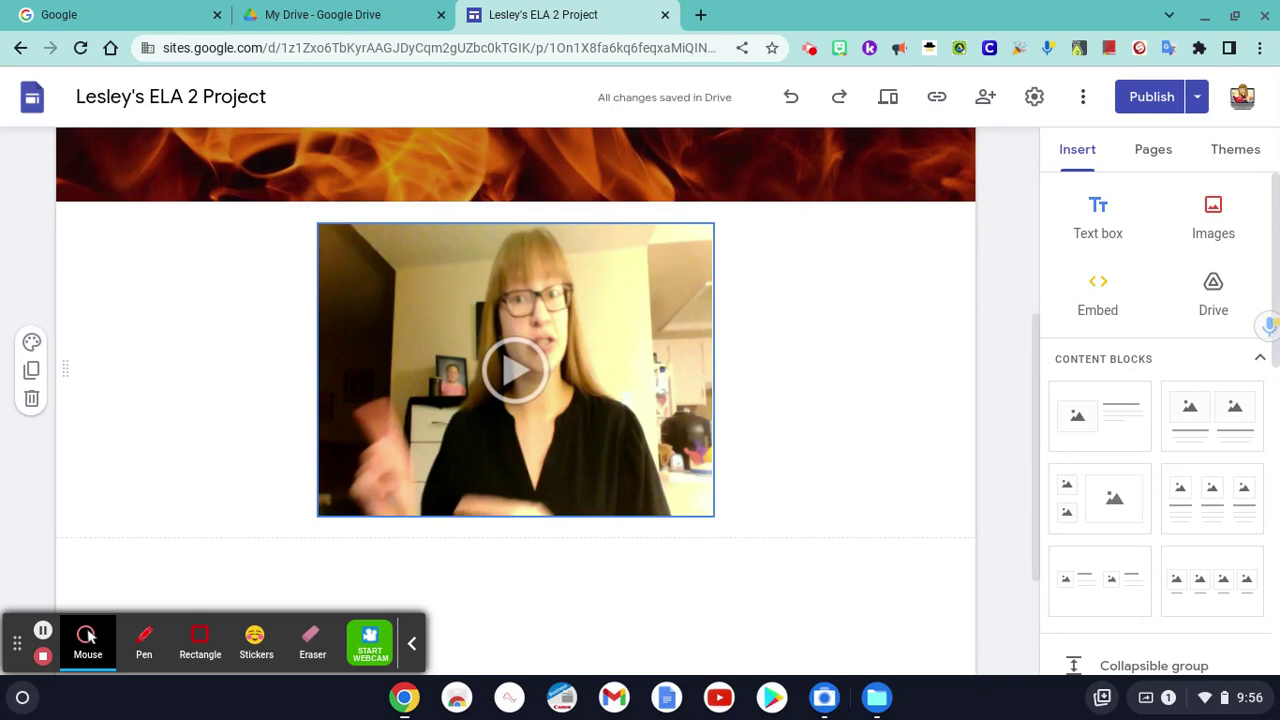
{"action": "left_click", "coordinate": [382, 25]}
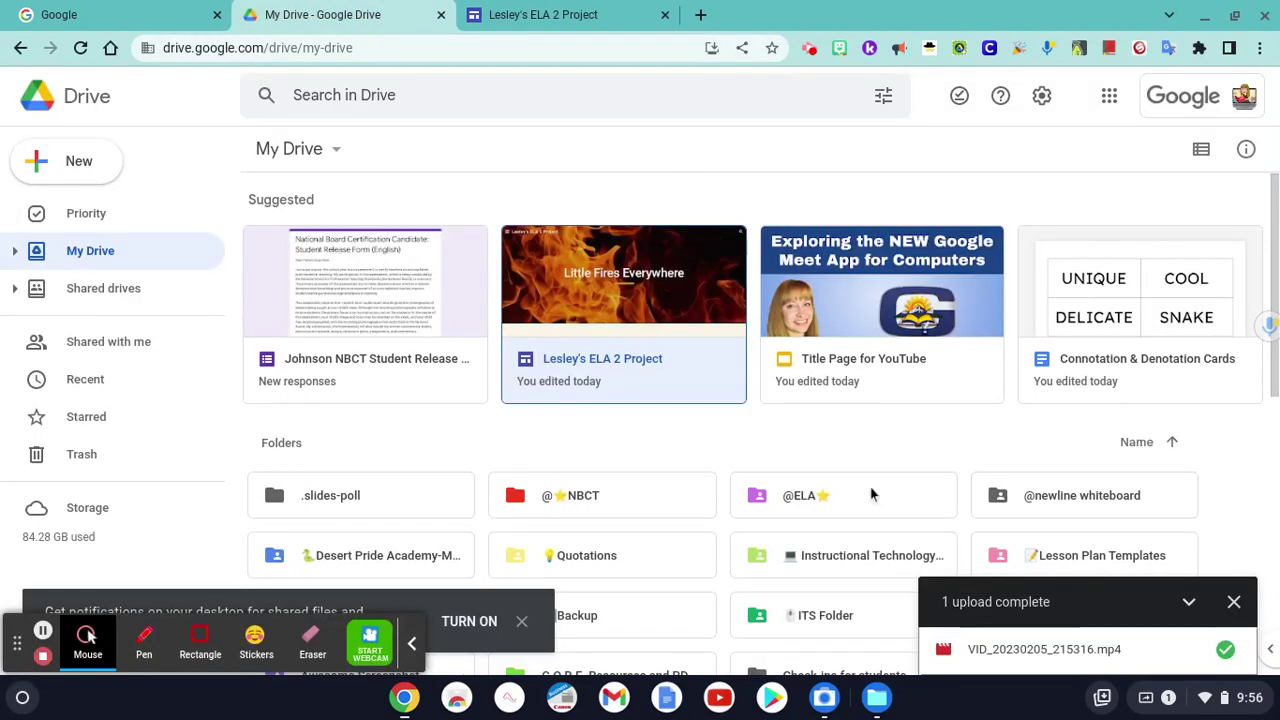
Step: Preview the video, then set its General access to Gadsden Independent School District viewers
{"action": "left_click", "coordinate": [1083, 661]}
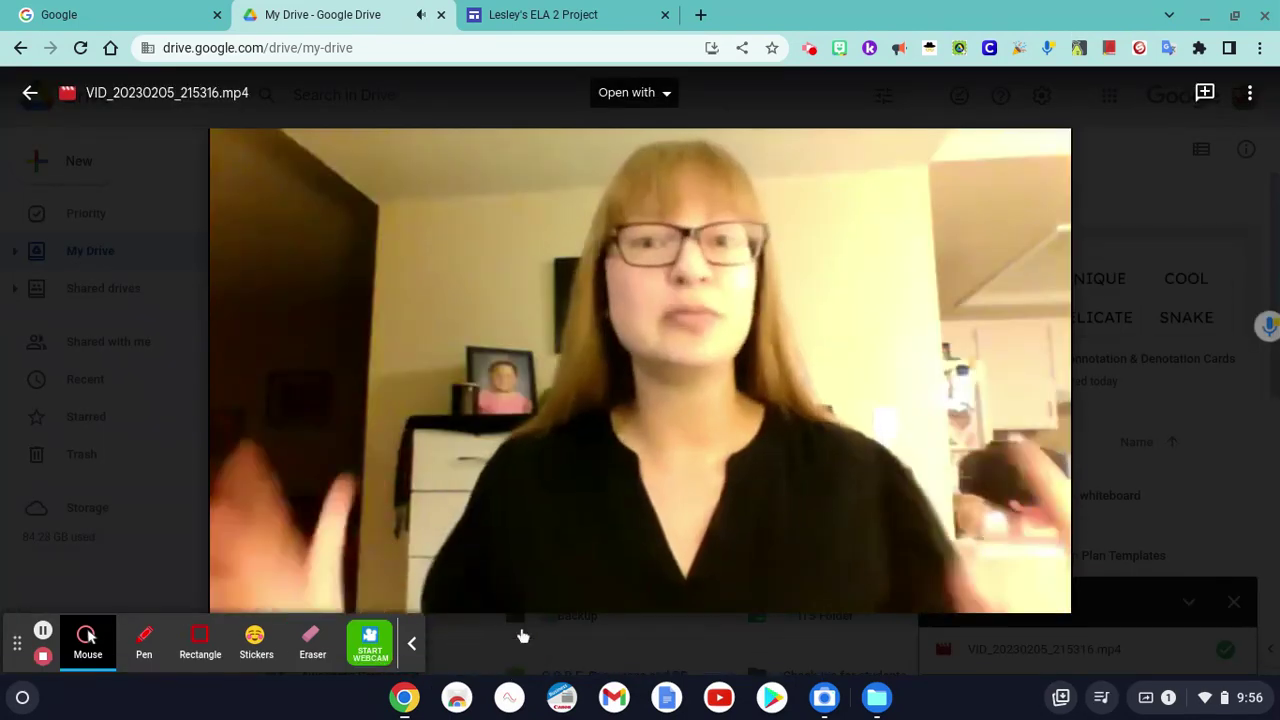
{"action": "left_click", "coordinate": [244, 591]}
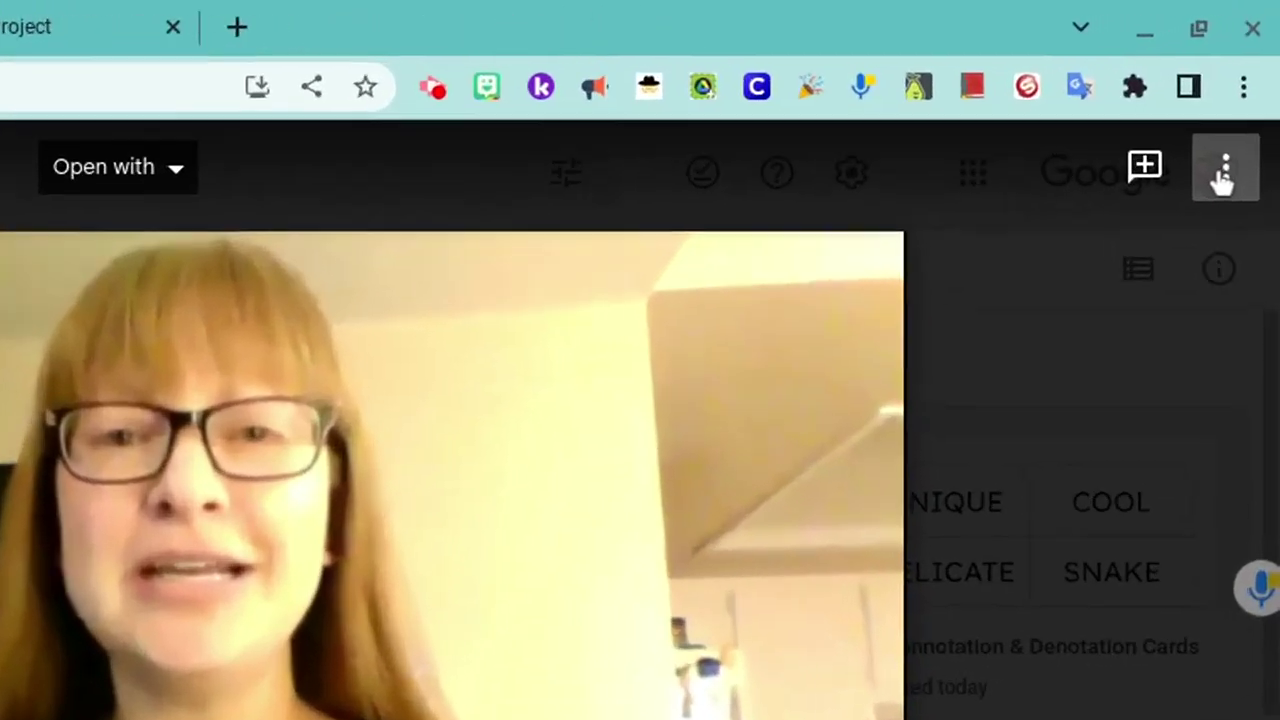
{"action": "left_click", "coordinate": [1249, 93]}
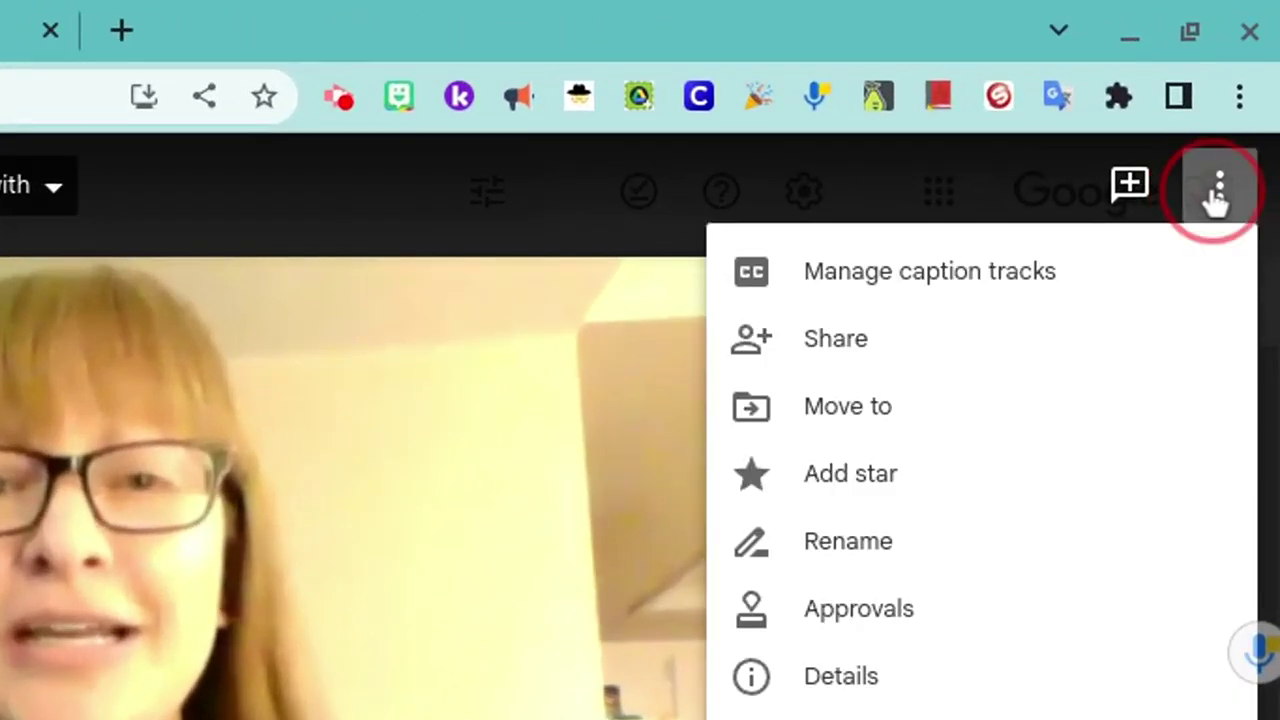
{"action": "left_click", "coordinate": [866, 363]}
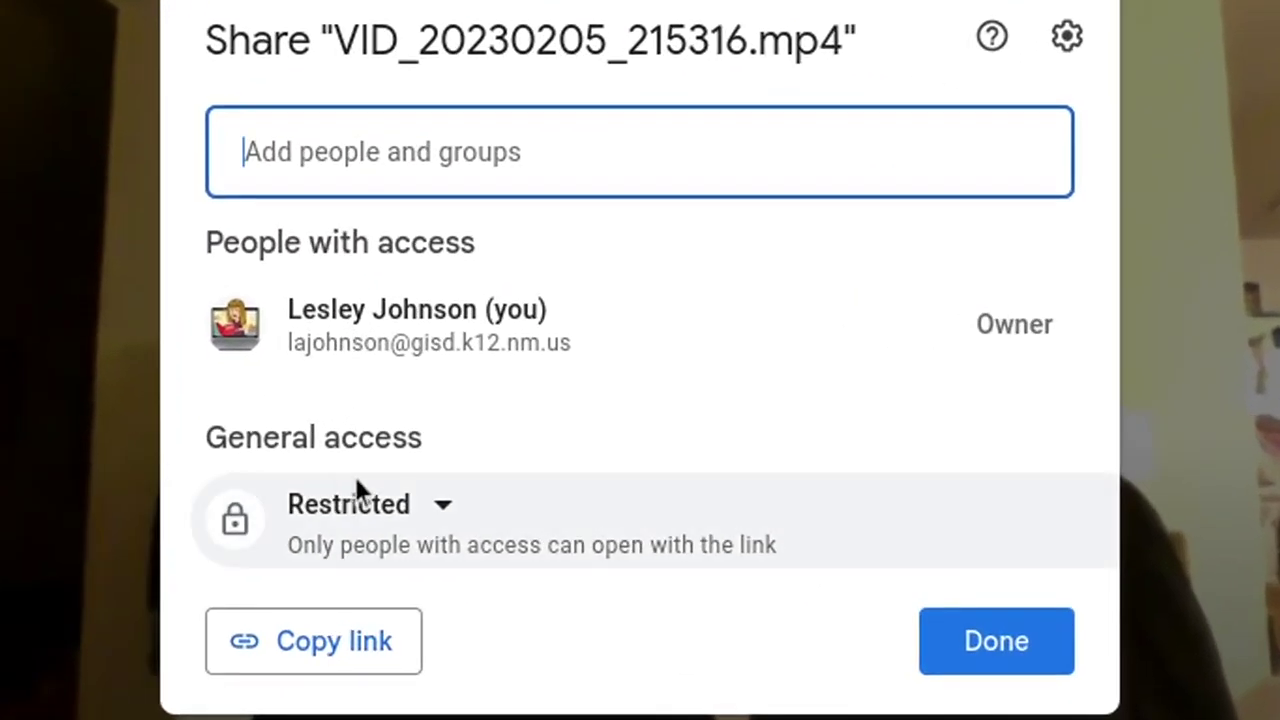
{"action": "left_click", "coordinate": [397, 515]}
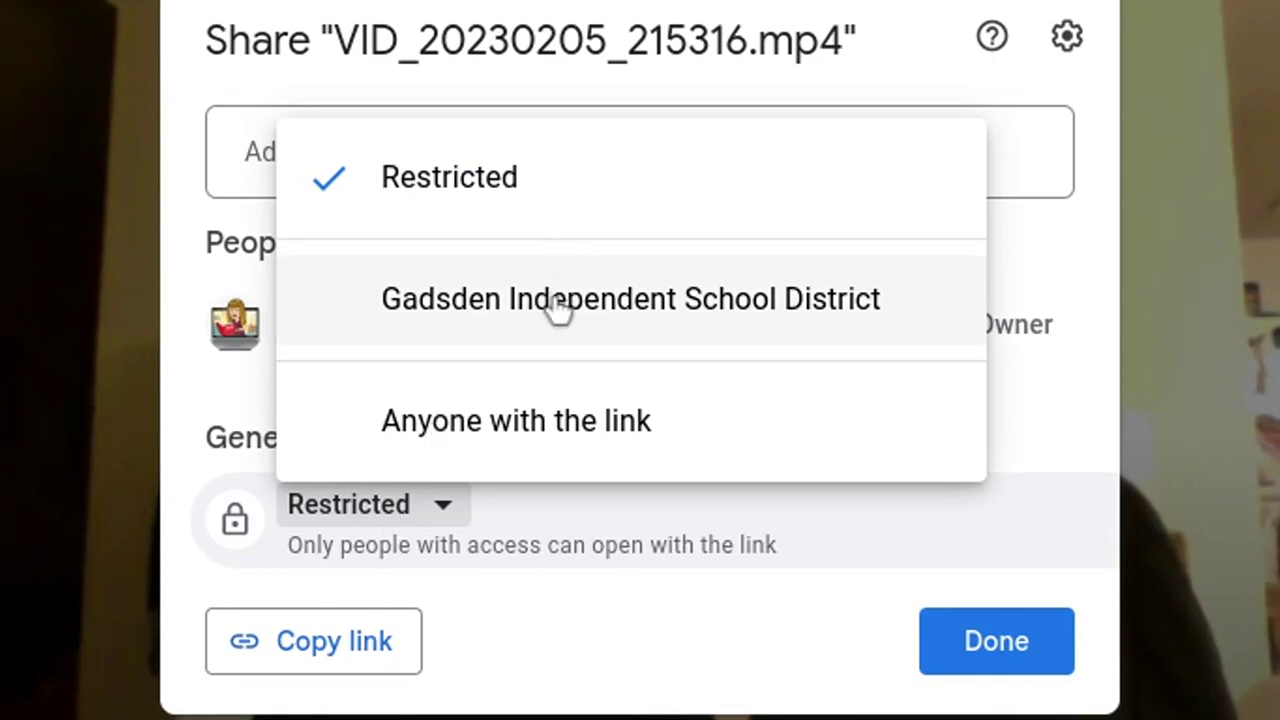
{"action": "left_click", "coordinate": [558, 310]}
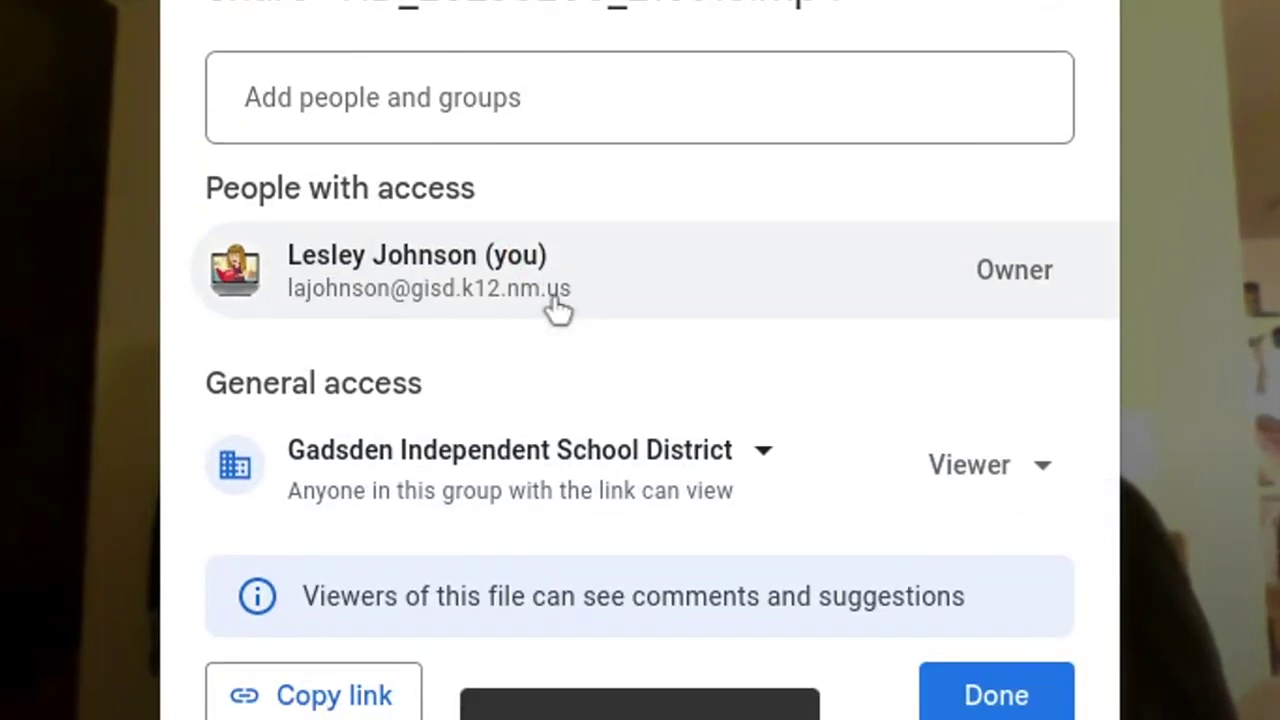
{"action": "mouse_move", "coordinate": [549, 308]}
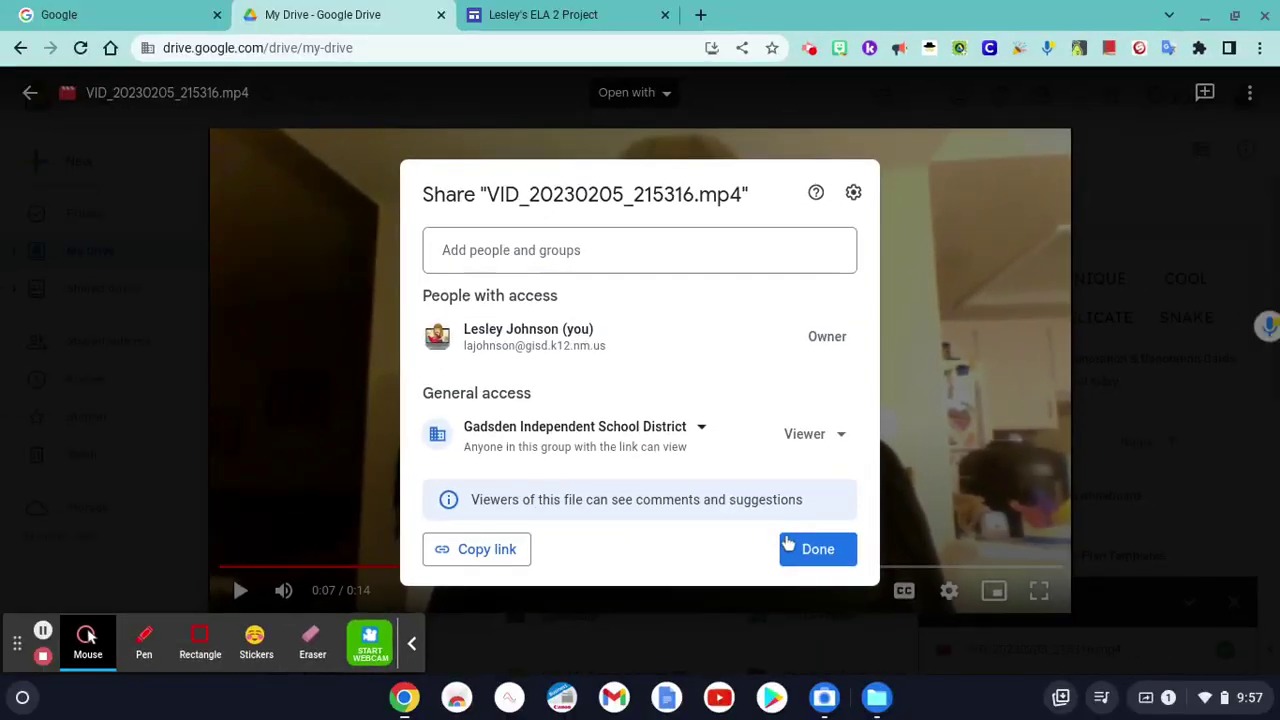
{"action": "left_click", "coordinate": [797, 553]}
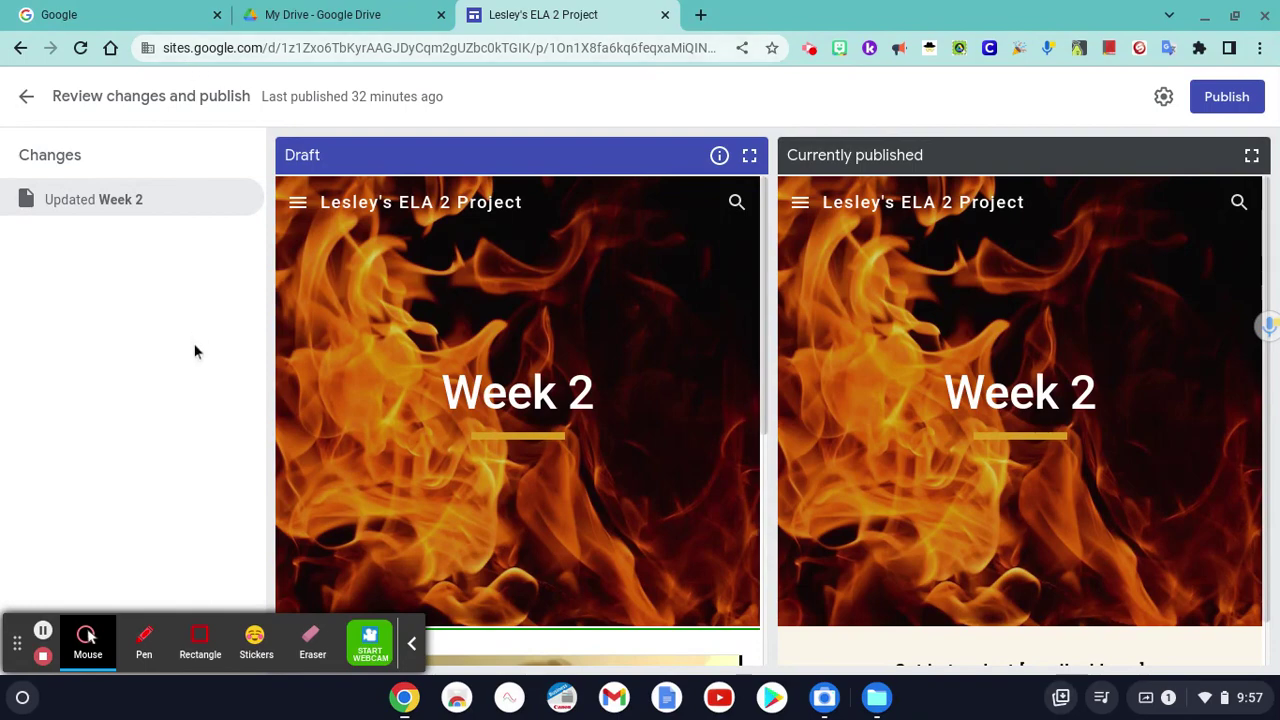
Step: Publish the site with the updated Week 2 page
{"action": "left_click", "coordinate": [1228, 97]}
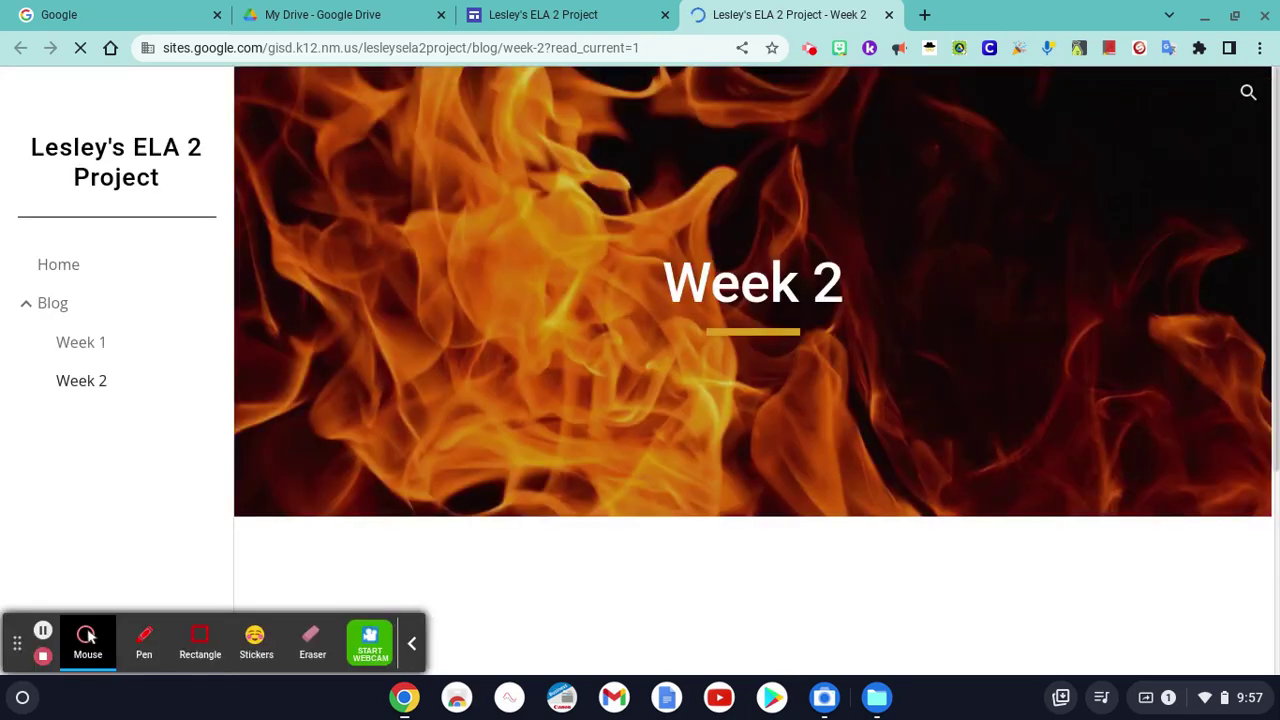
Step: Scroll down the live Week 2 page and play the embedded webcam video
{"action": "scroll", "coordinate": [790, 406], "scroll_direction": "down", "scroll_amount": 3}
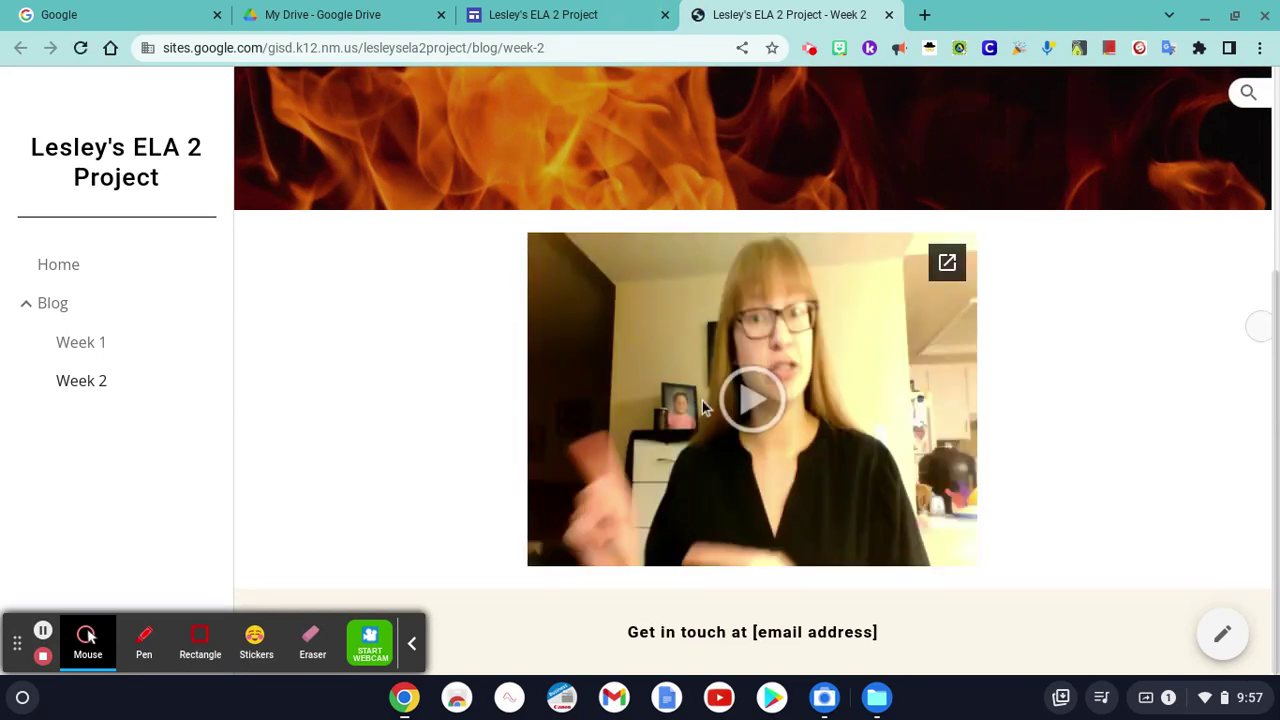
{"action": "left_click", "coordinate": [752, 400]}
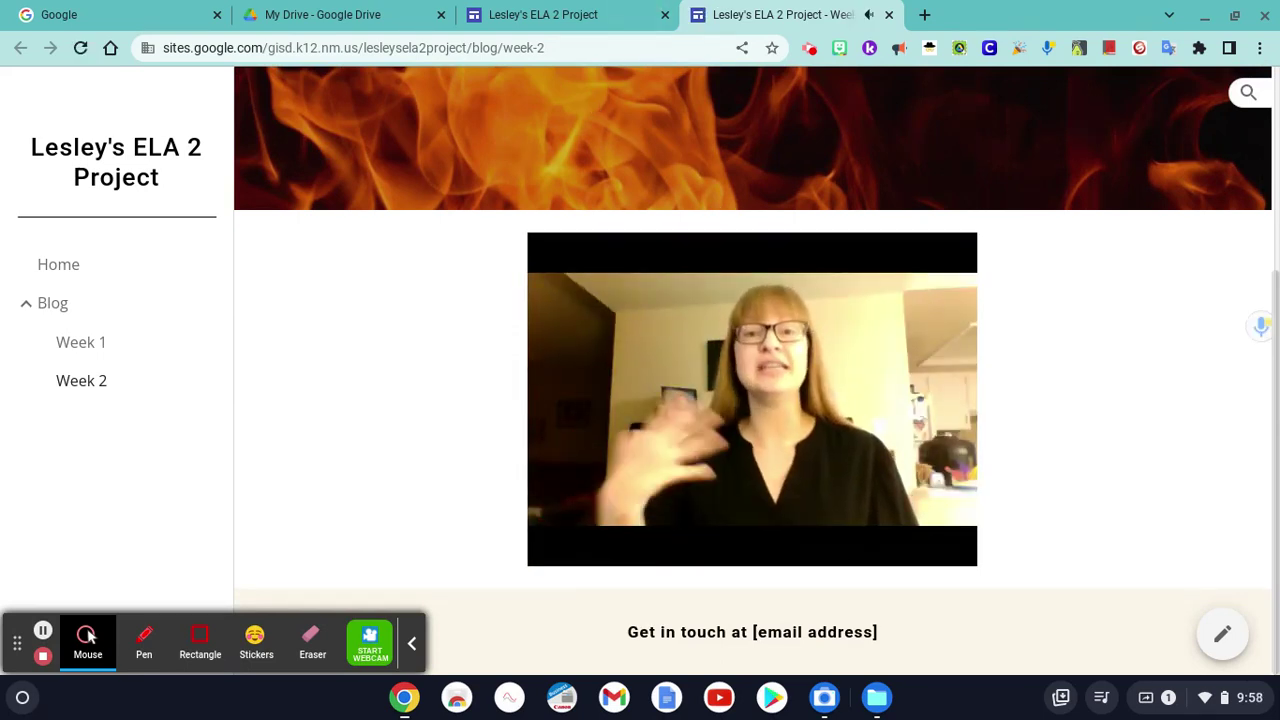